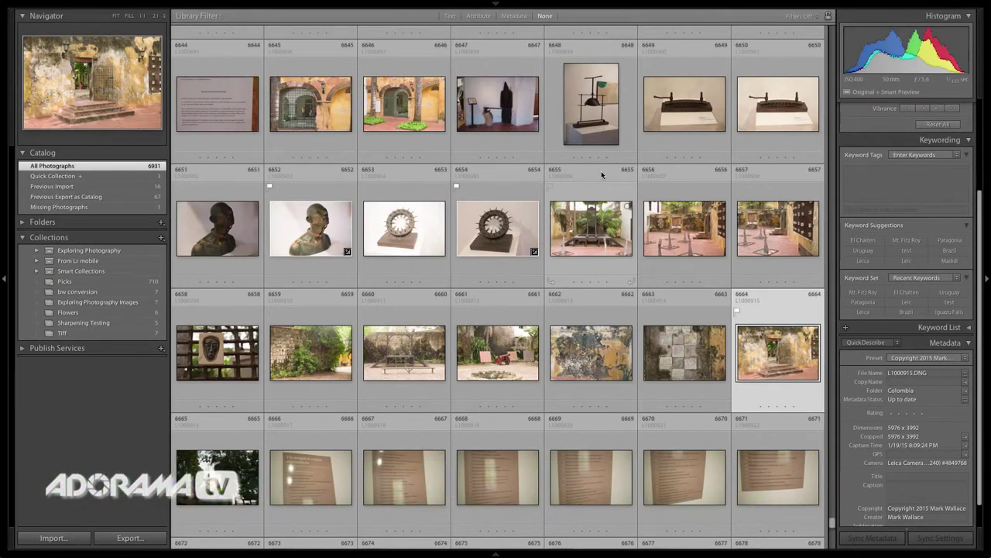
- Open the doorway photo L1000915 in Develop, review its panels, and return to the grid
double_click(767, 369)
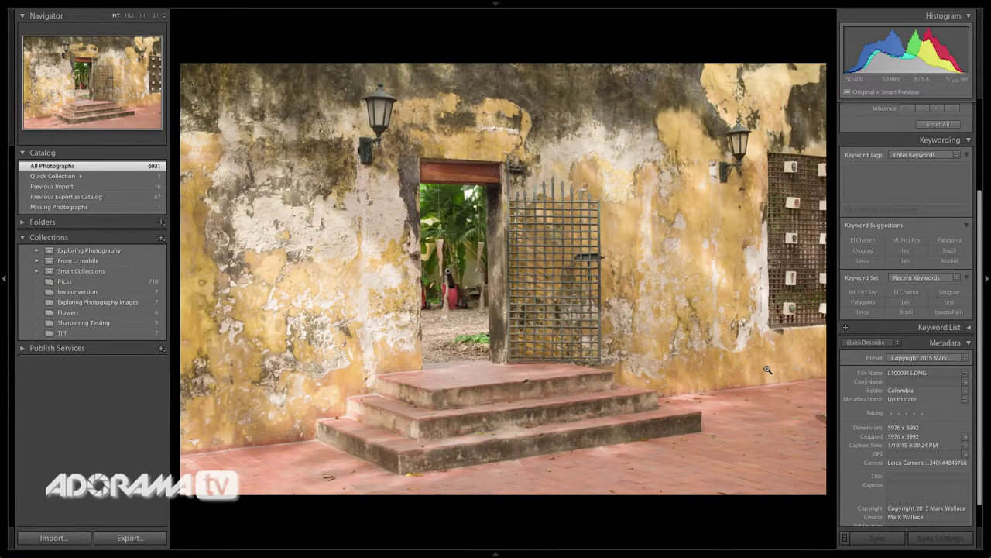
key("d")
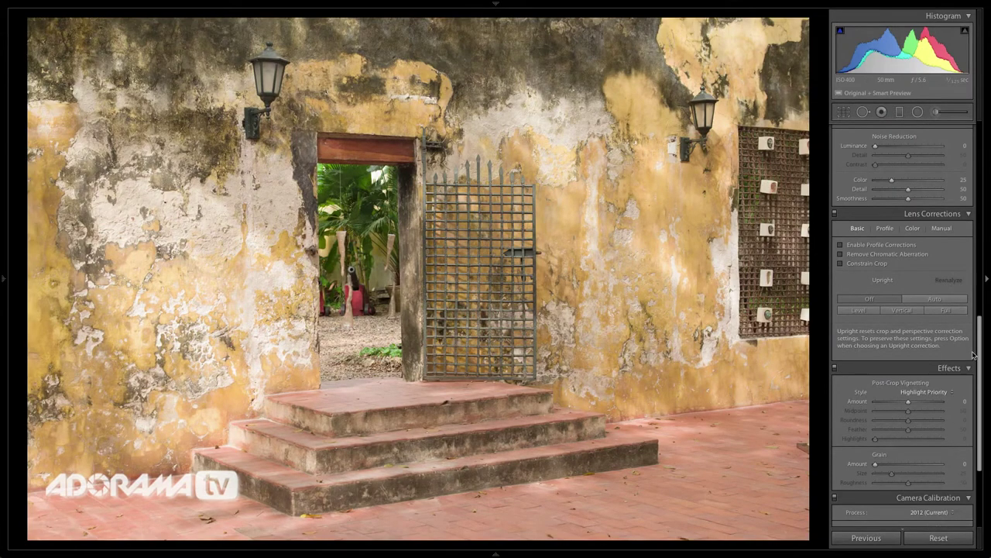
scroll(980, 356, "down", 5)
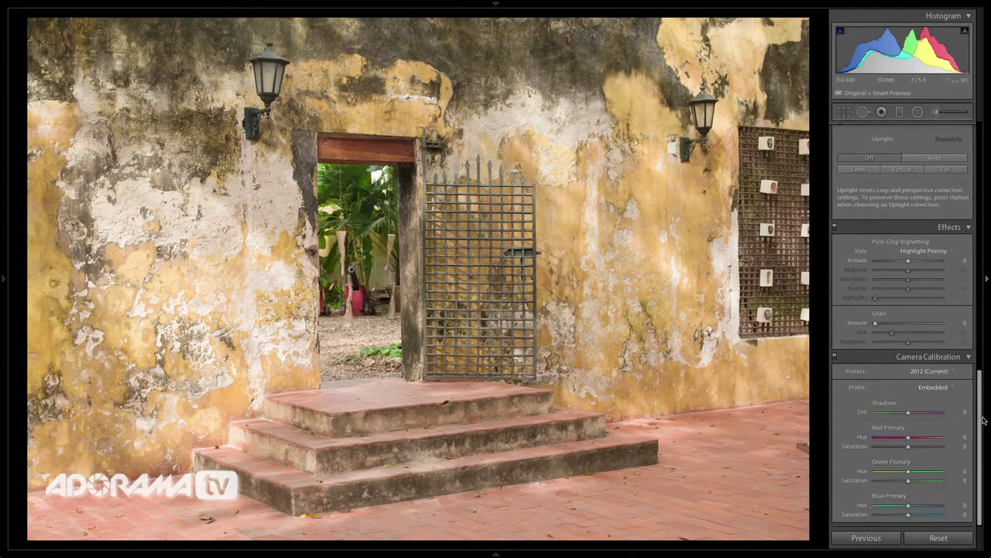
scroll(905, 256, "up", 7)
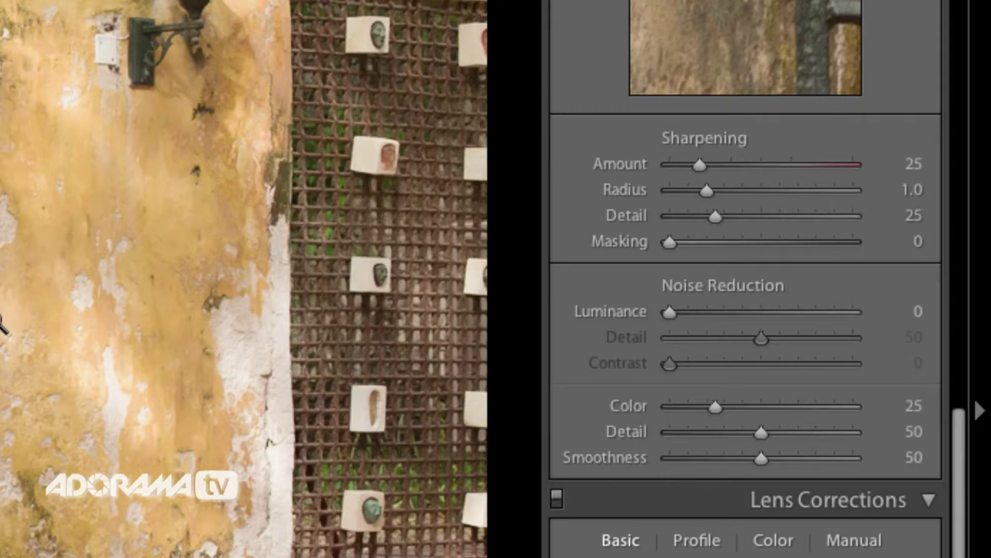
scroll(774, 430, "up", 10)
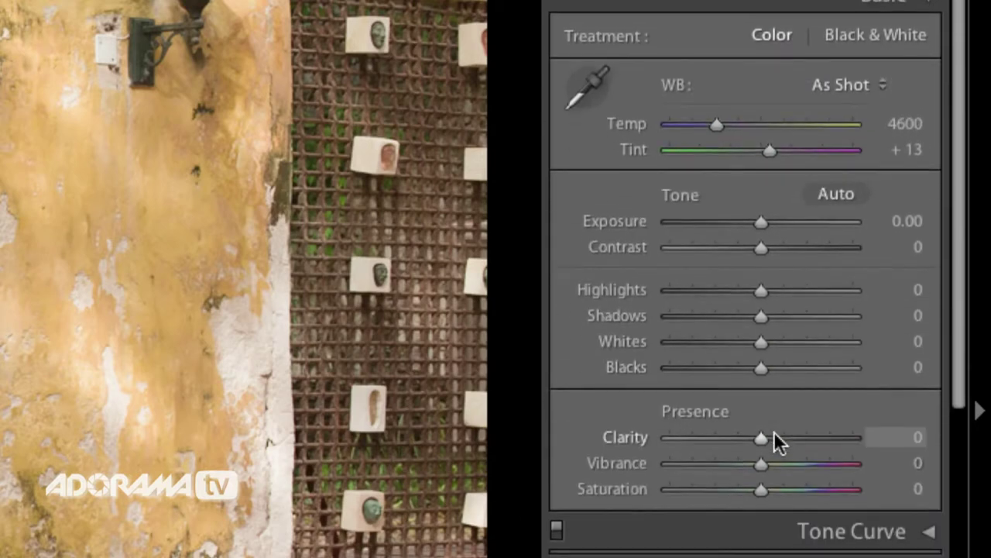
scroll(774, 434, "down", 5)
scroll(777, 438, "up", 3)
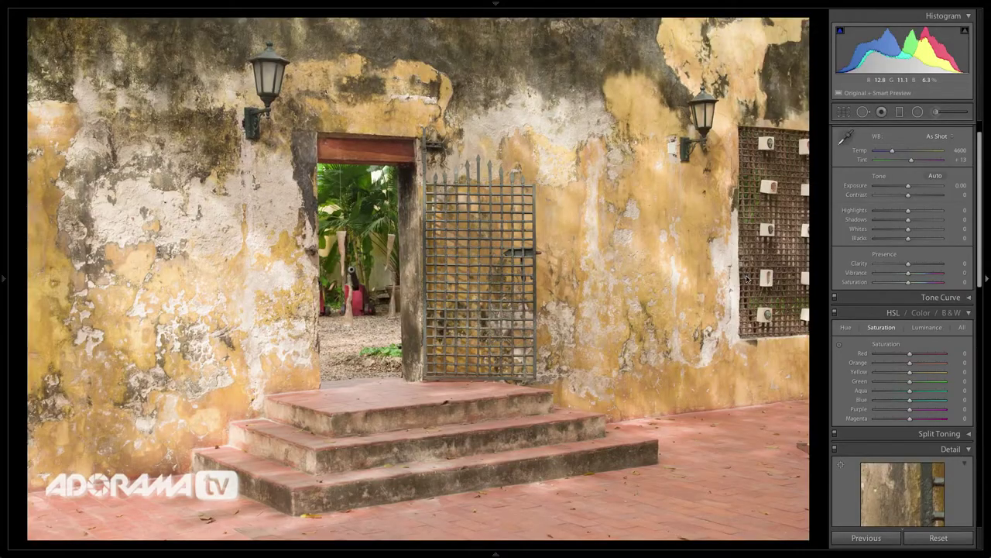
key("g")
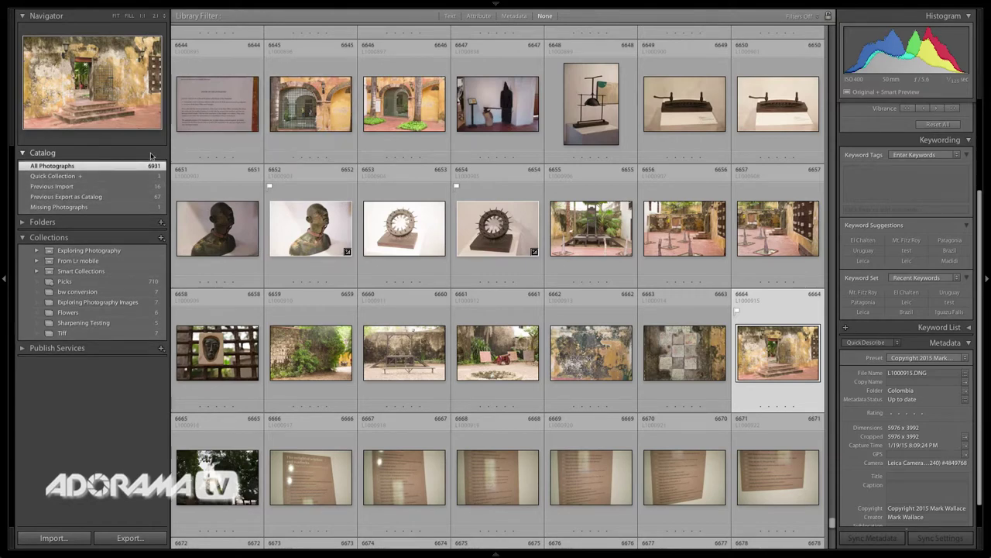
- Show the Quick Collection and open its selfie photo in Develop
left_click(90, 176)
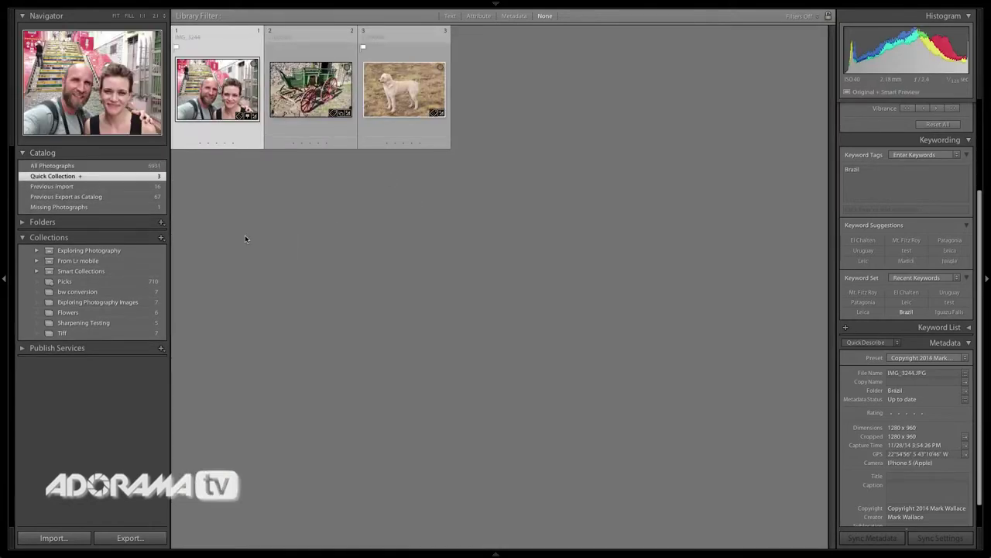
double_click(217, 112)
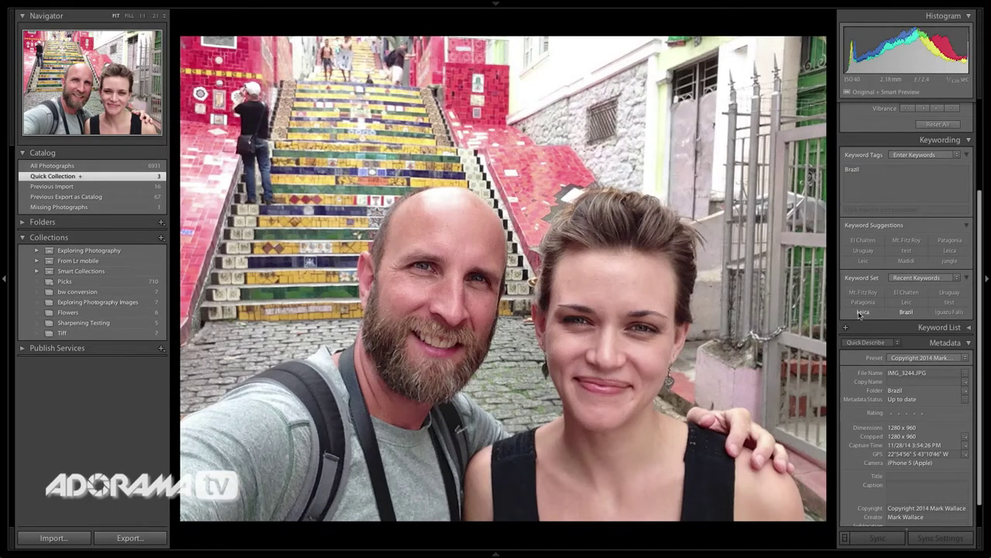
key("d")
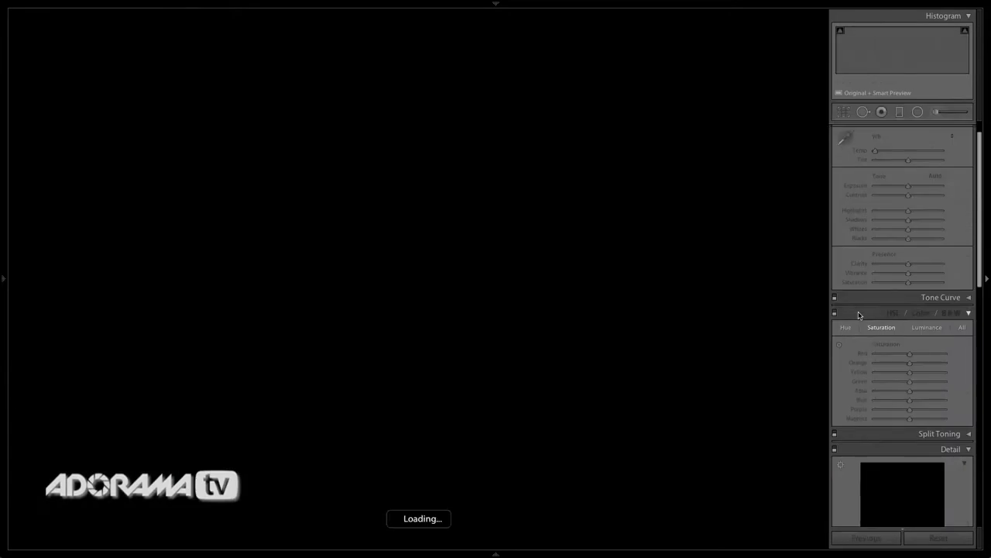
- Test the selfie's Sharpening Amount at 100, reset it to 0, then open the dog photo large
scroll(881, 289, "down", 10)
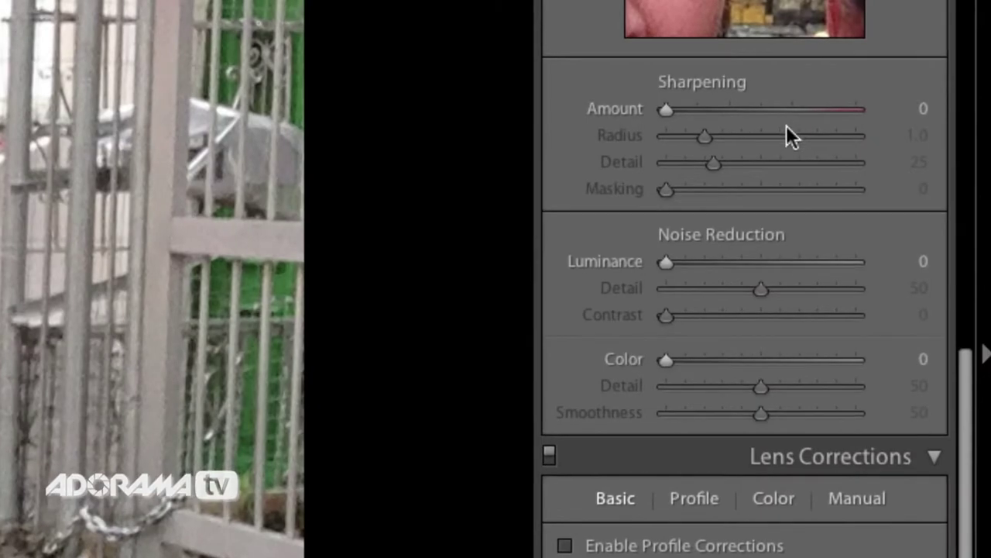
left_click(917, 192)
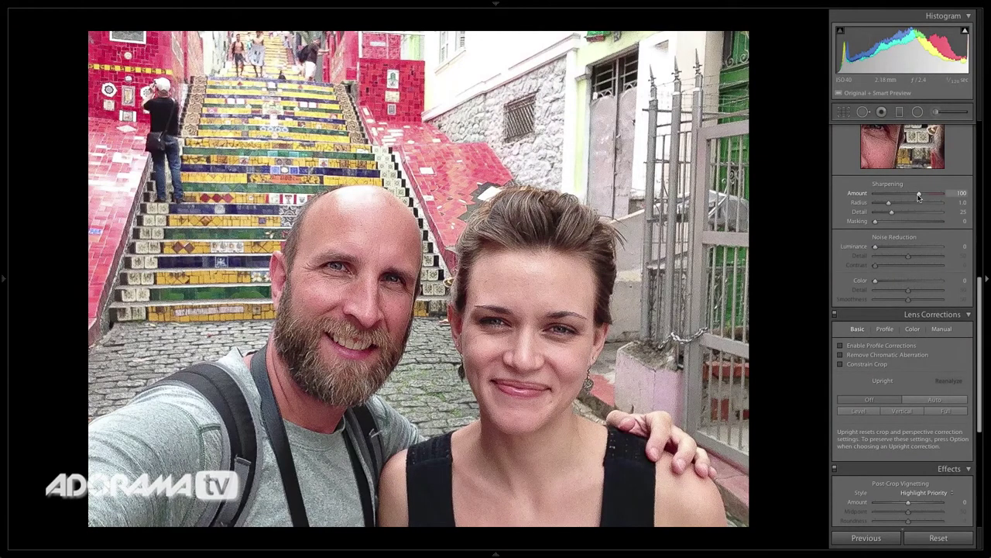
left_click_drag(918, 197, 857, 194)
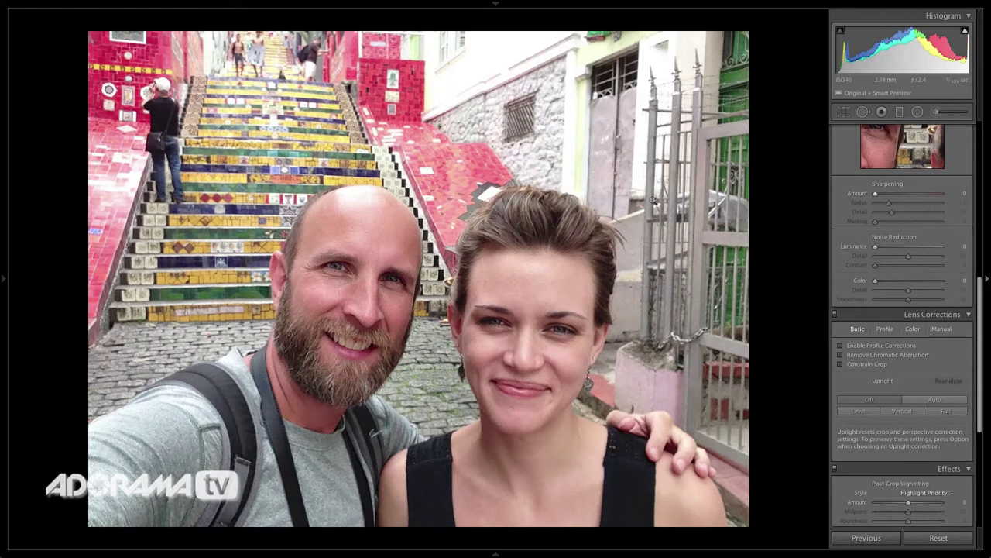
key("g")
double_click(393, 104)
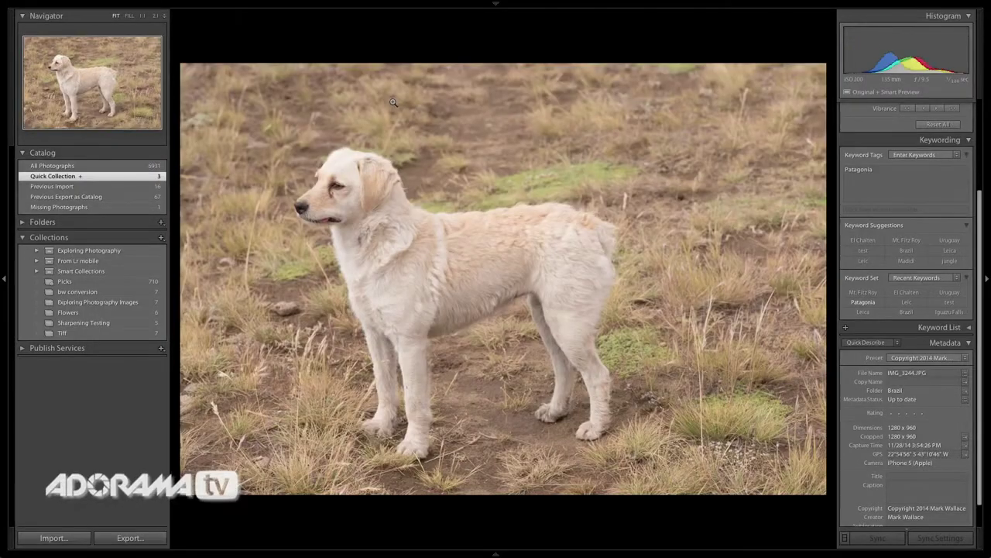
- Zoom 1:1 on the dog's face and raise its Sharpening Amount from 25 to 99
left_click(331, 193)
left_click_drag(330, 193, 443, 276)
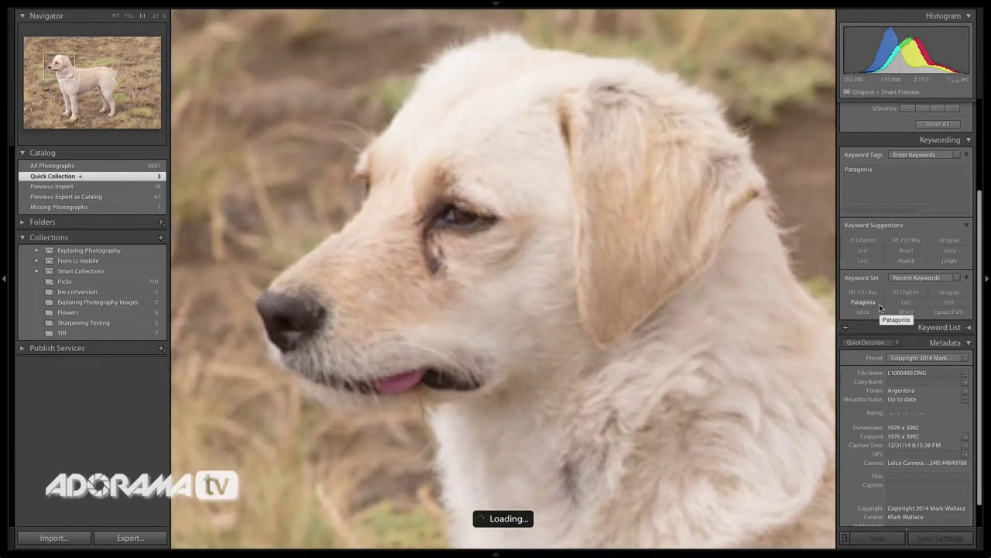
key("d")
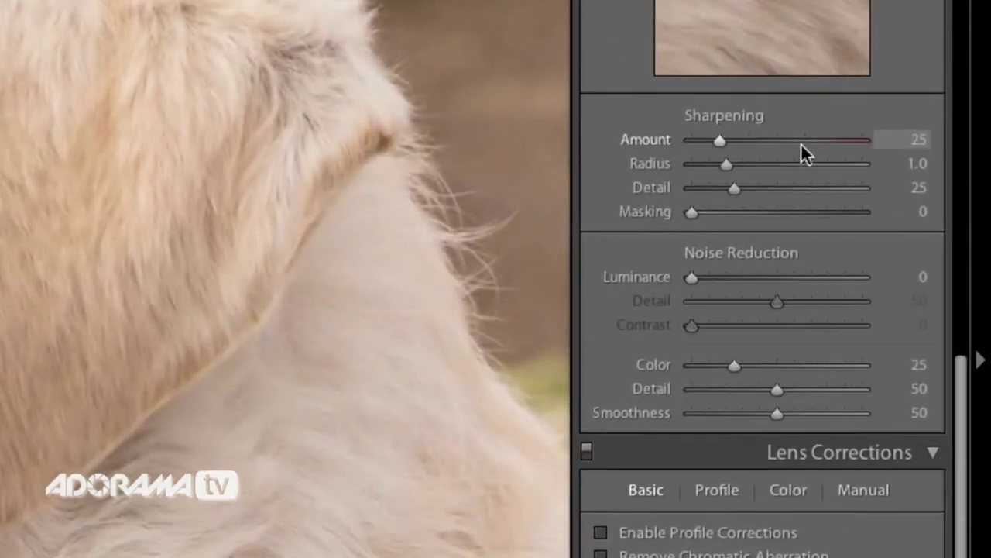
left_click_drag(800, 143, 804, 147)
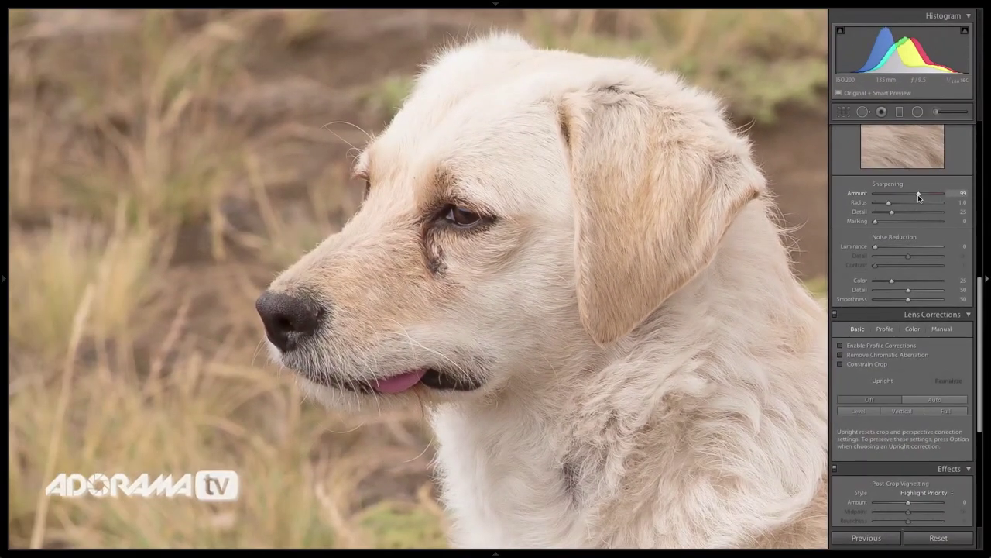
left_click_drag(919, 198, 917, 195)
key("g")
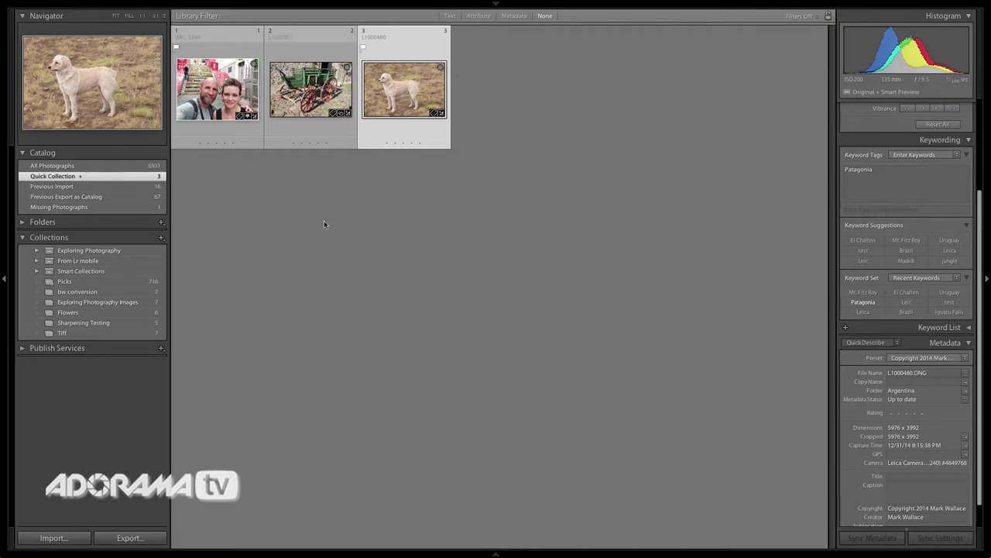
- Enable 'Make defaults specific to camera serial number' in the Presets preferences
mouse_move(112, 3)
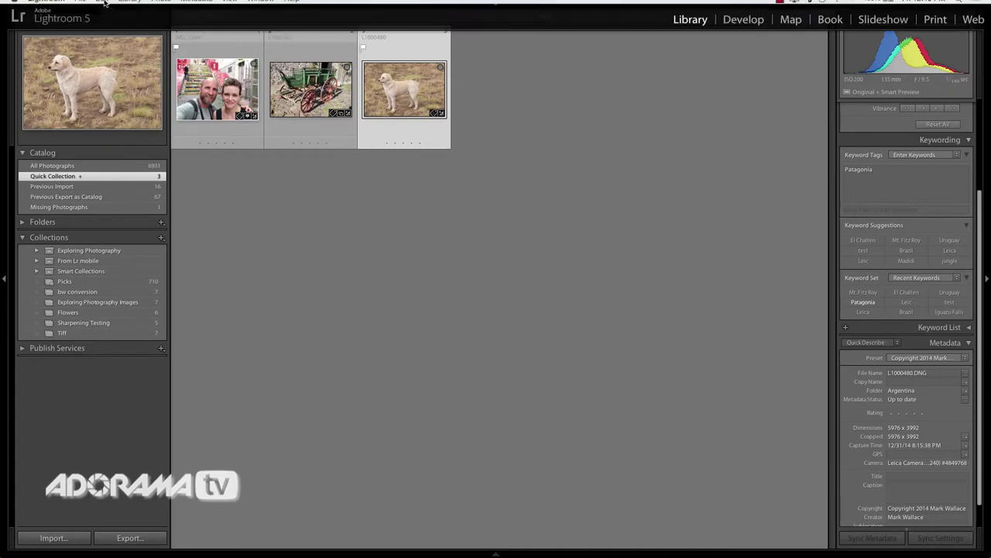
left_click(47, 6)
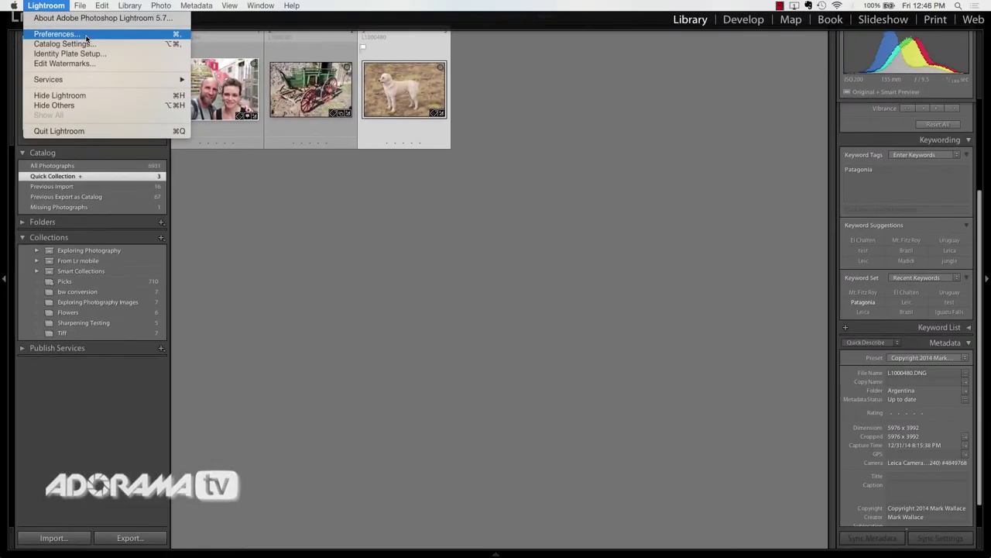
left_click(254, 105)
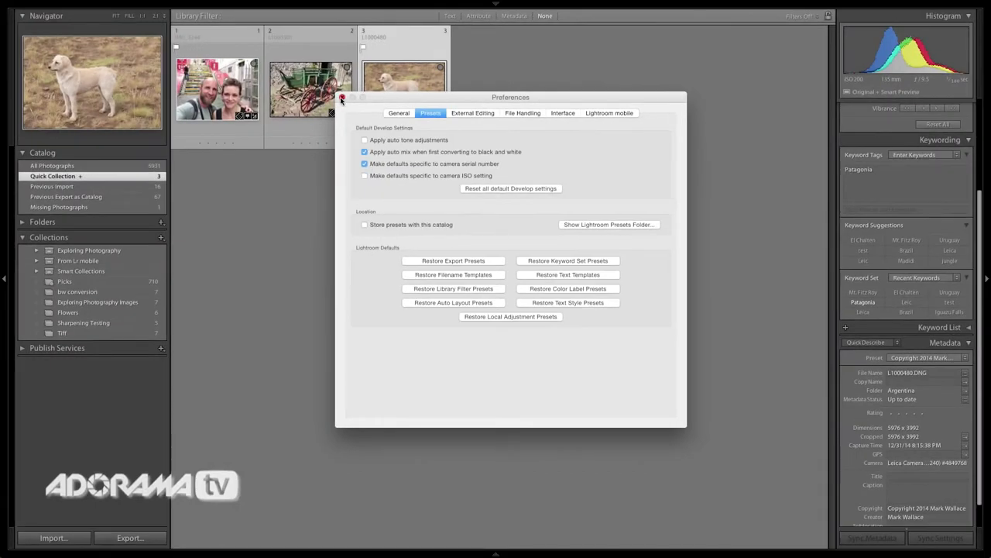
left_click(342, 97)
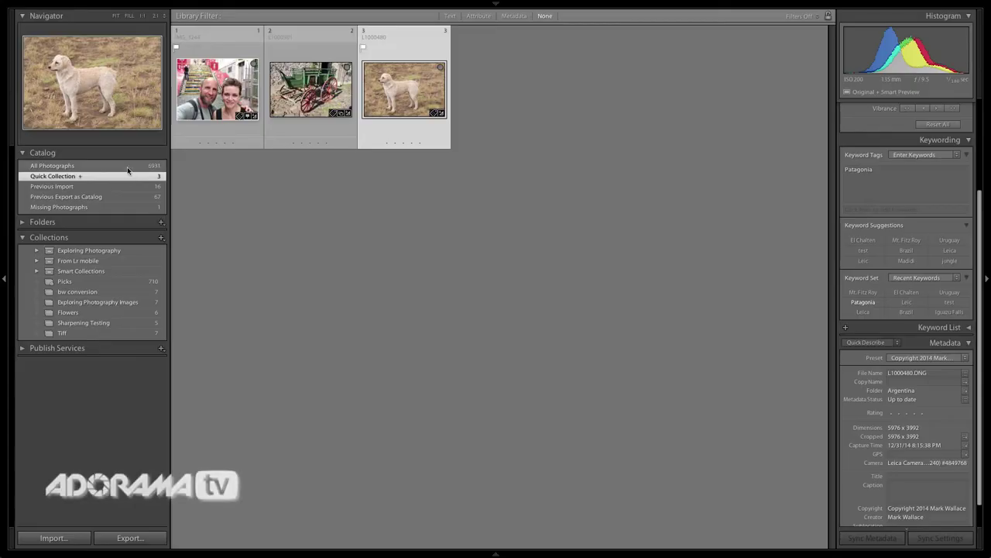
- Show All Photographs in the Catalog panel
left_click(149, 166)
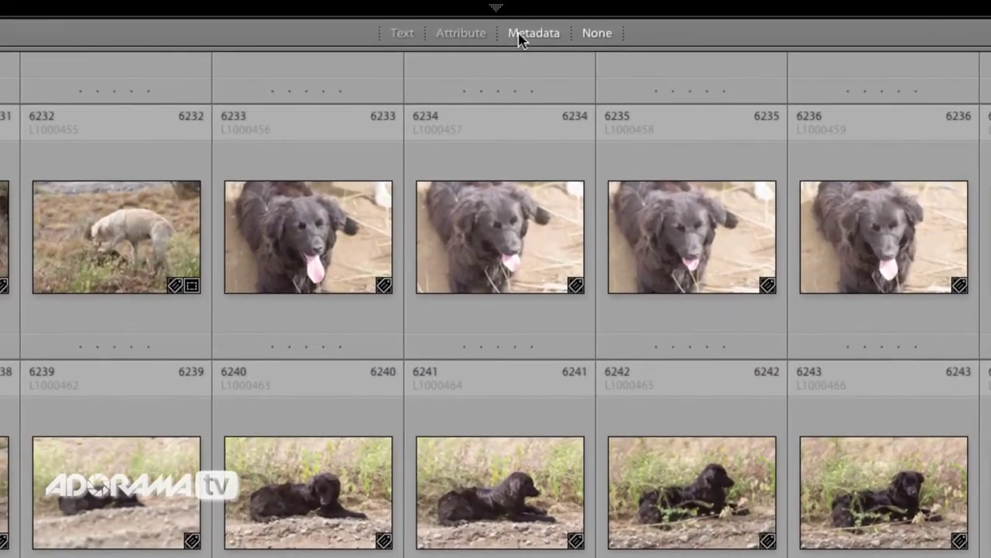
- Filter the catalog grid by metadata to the LEICA M (Typ 240) camera's photos
left_click(519, 34)
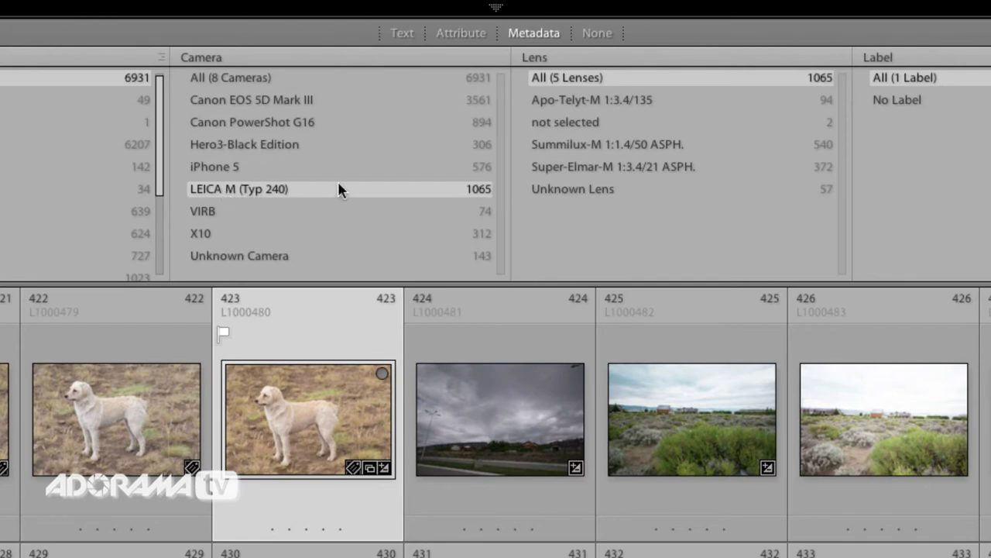
left_click(461, 34)
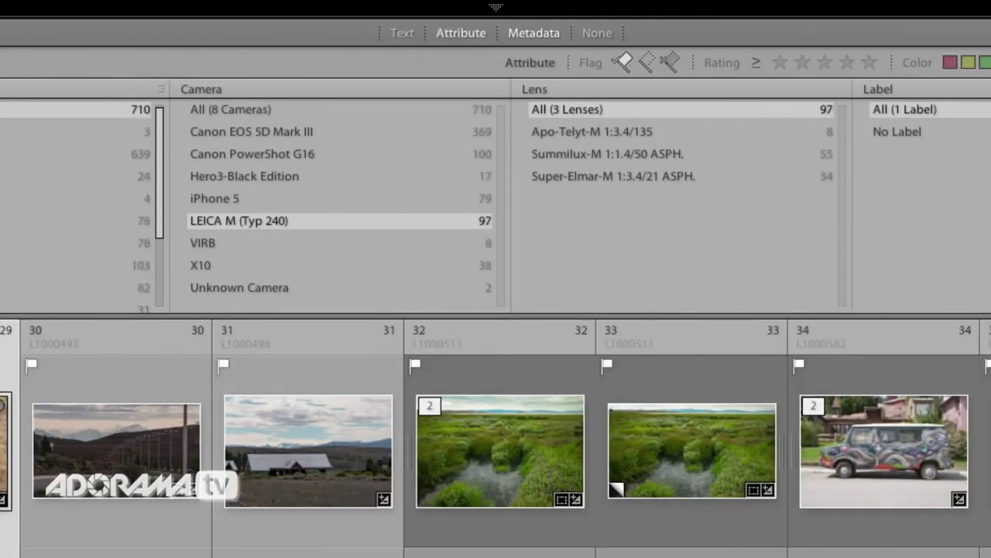
scroll(495, 434, "down", 4)
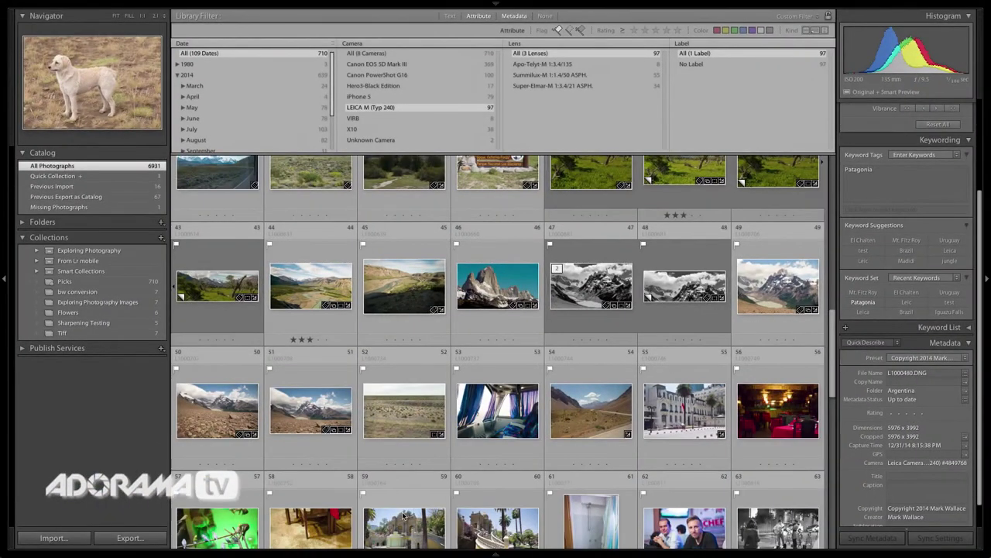
scroll(402, 515, "down", 2)
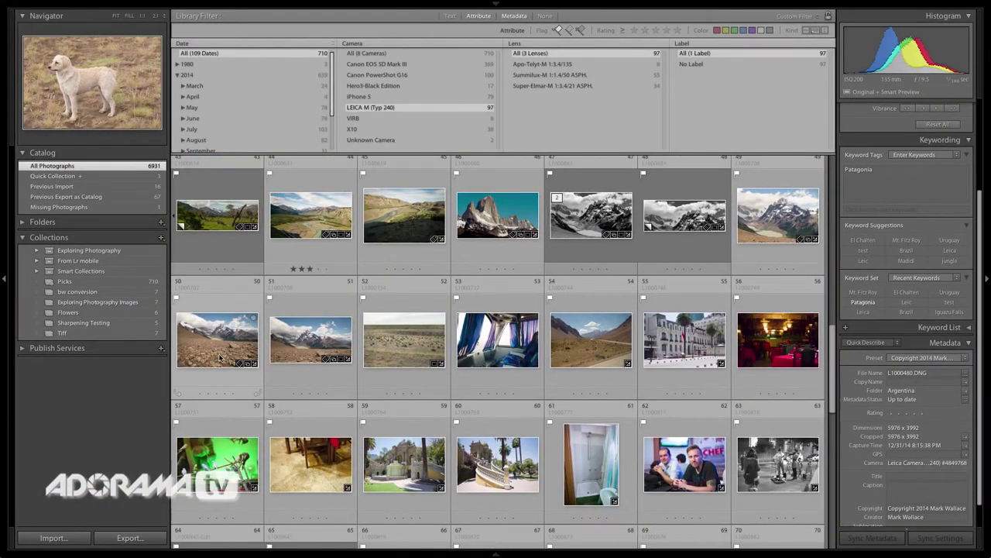
- Select the Fitz Roy mountain photo 46 and add photo 62
left_click(520, 217)
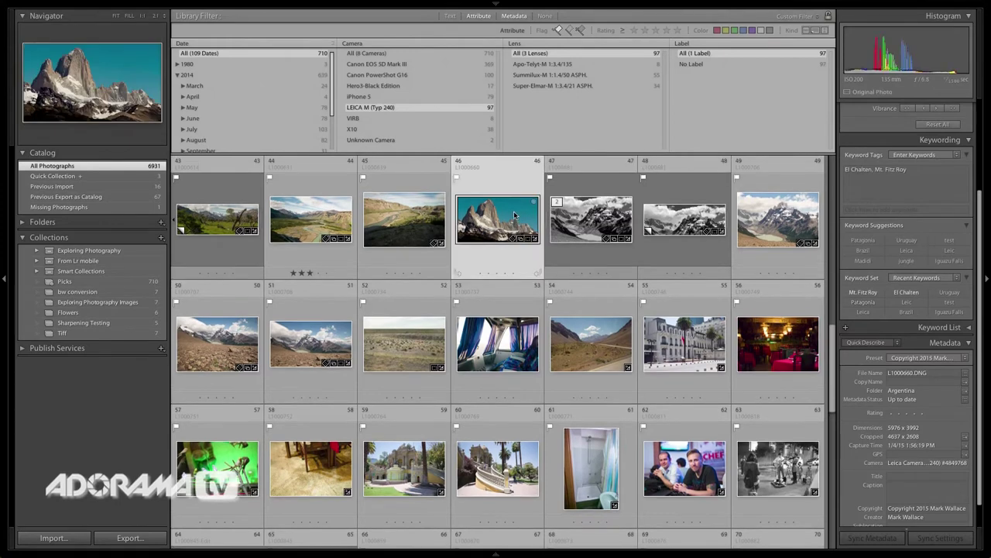
scroll(642, 257, "down", 2)
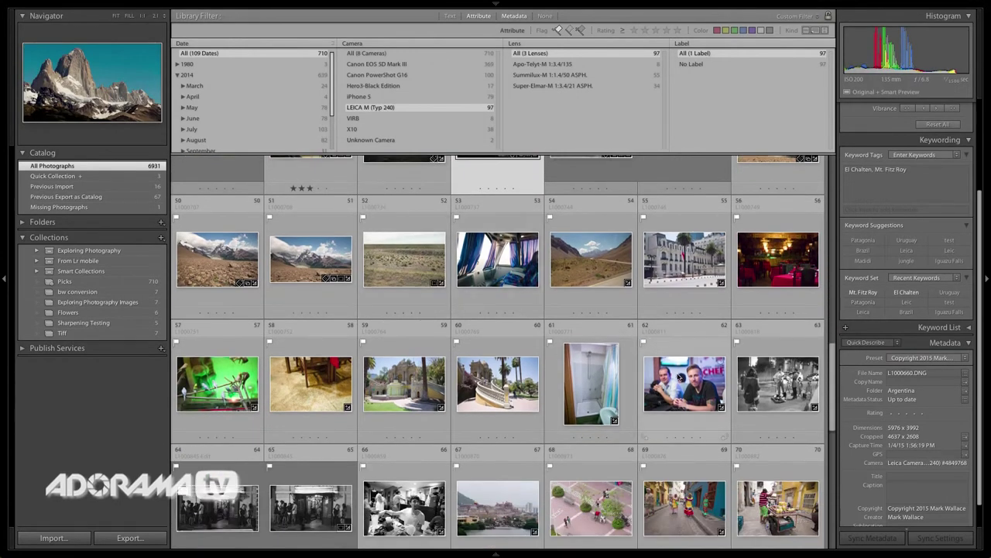
left_click(680, 378, "ctrl")
scroll(680, 377, "down", 2)
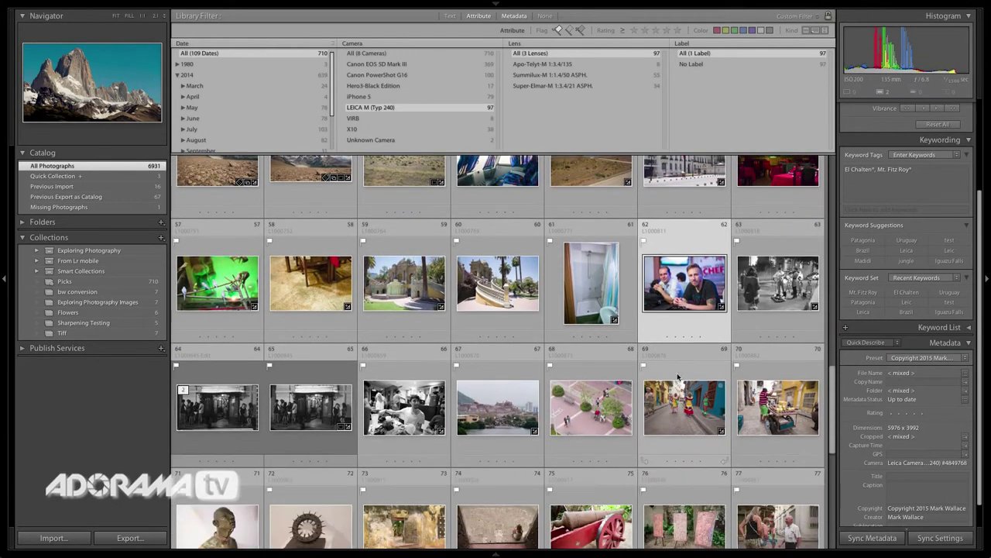
scroll(679, 377, "down", 2)
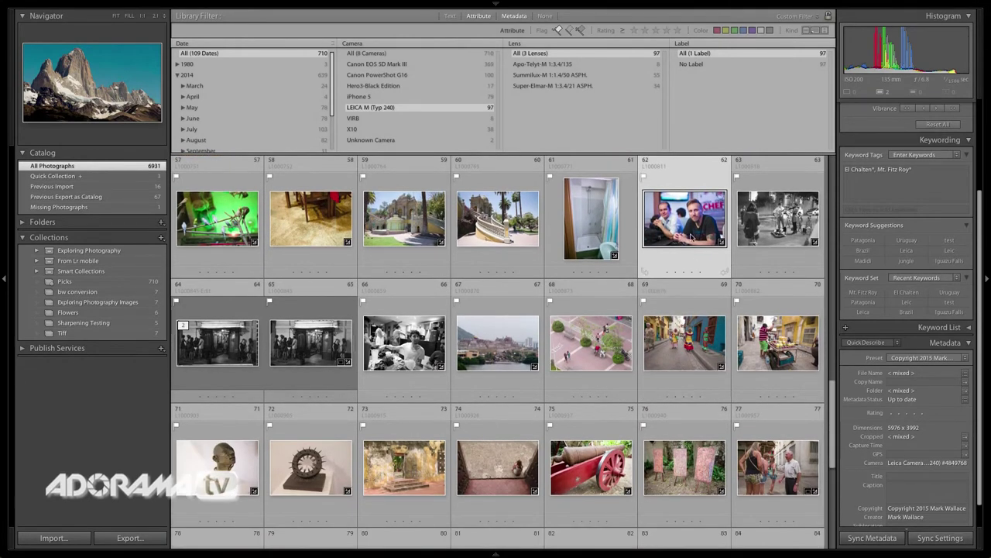
scroll(623, 337, "down", 1)
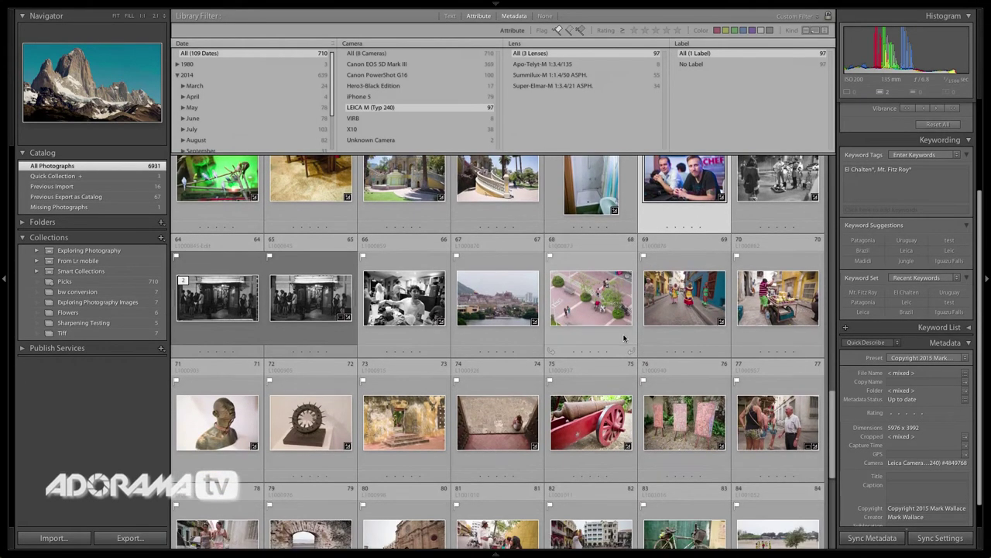
scroll(623, 336, "down", 1)
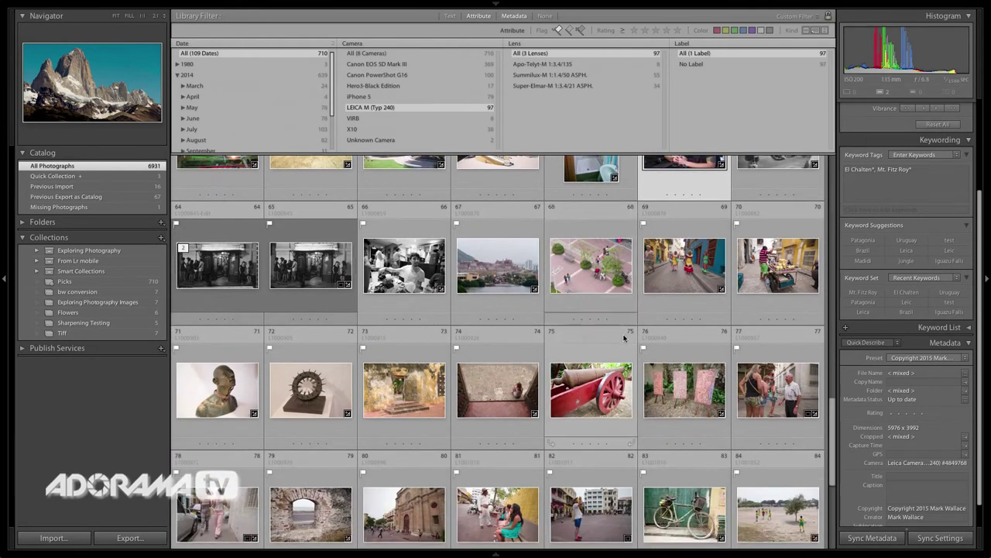
- Add photos 69, 70, the bicycle 83, 87 and 94 to the test selection
left_click(689, 290)
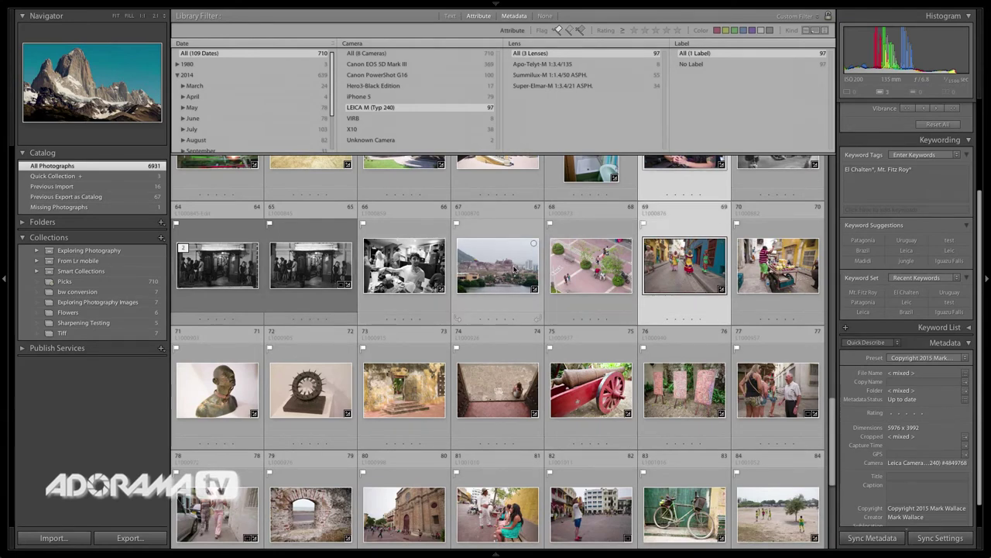
left_click(754, 274, "shift")
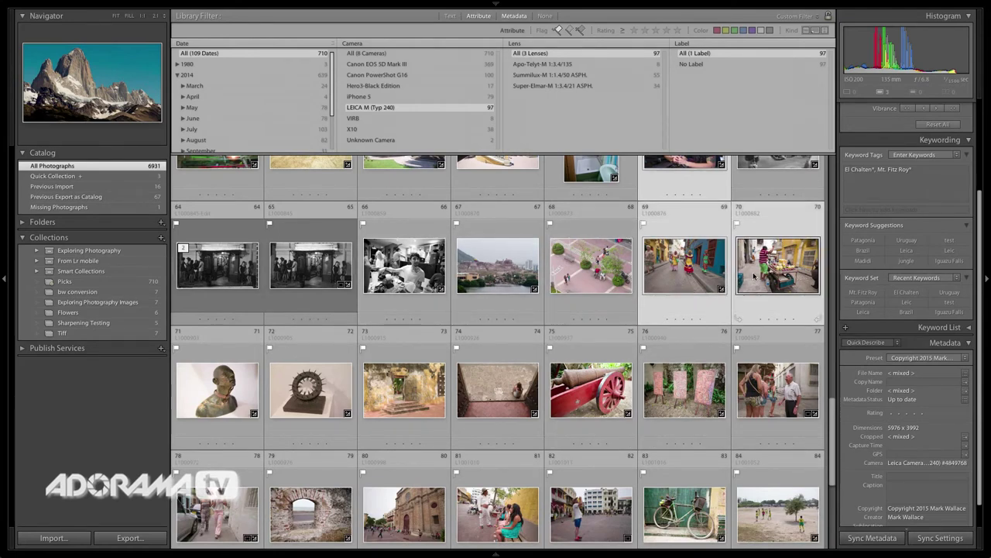
scroll(697, 349, "down", 4)
left_click(685, 379, "ctrl")
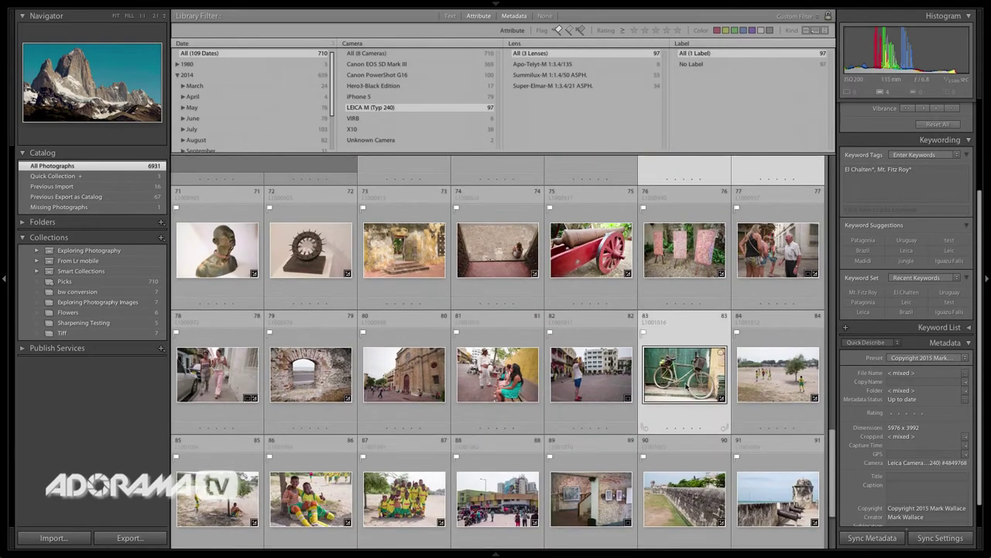
scroll(495, 372, "down", 3)
left_click(410, 407, "ctrl")
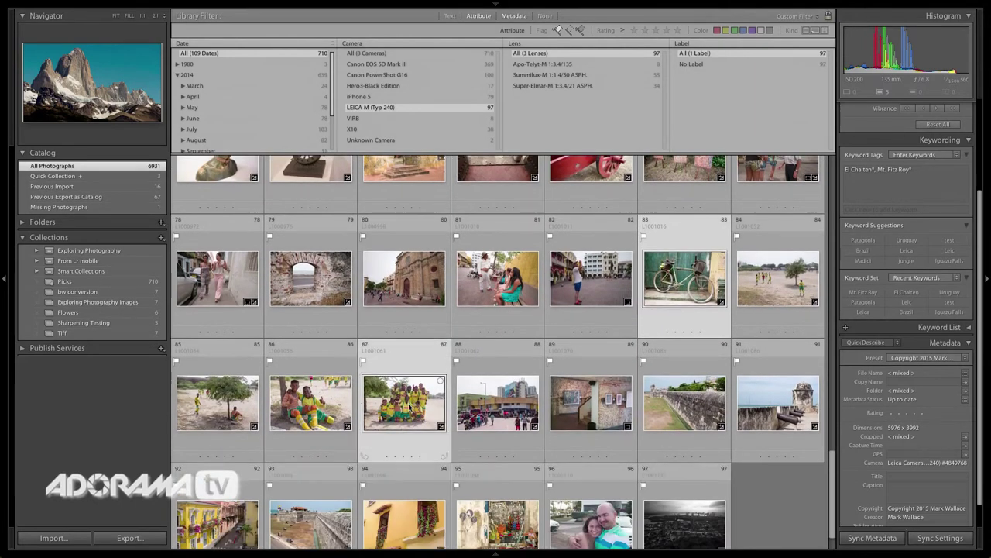
scroll(409, 405, "down", 1)
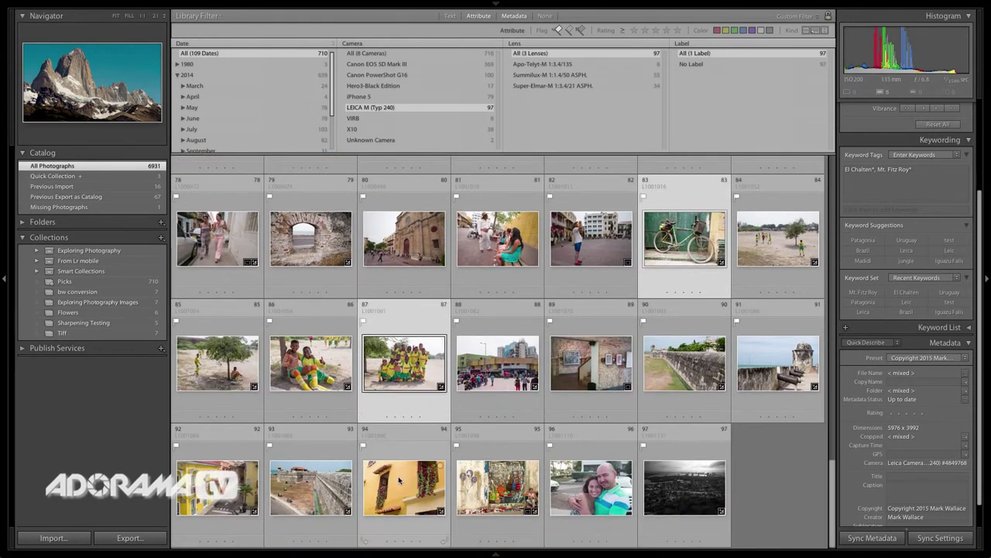
left_click(399, 480, "ctrl")
scroll(474, 478, "up", 3)
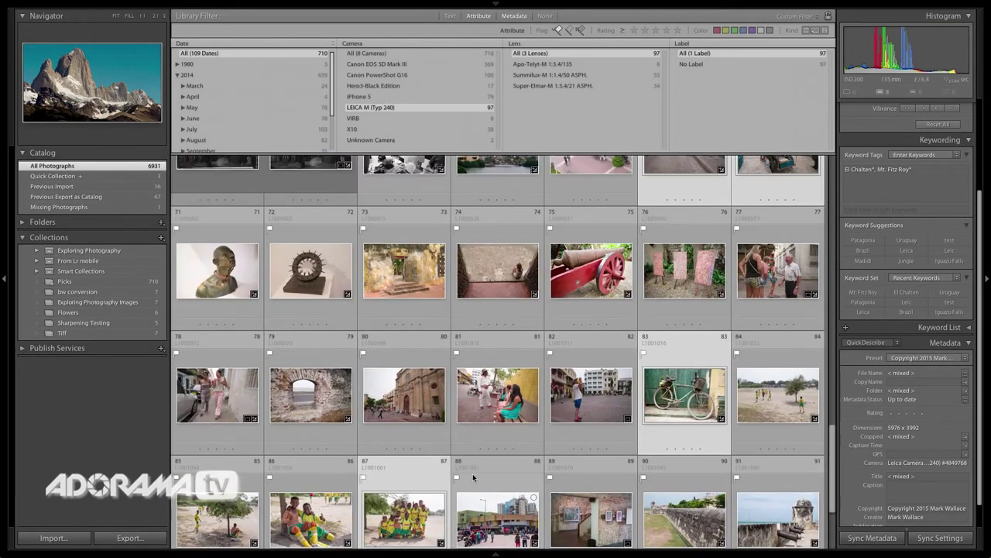
scroll(472, 477, "up", 15)
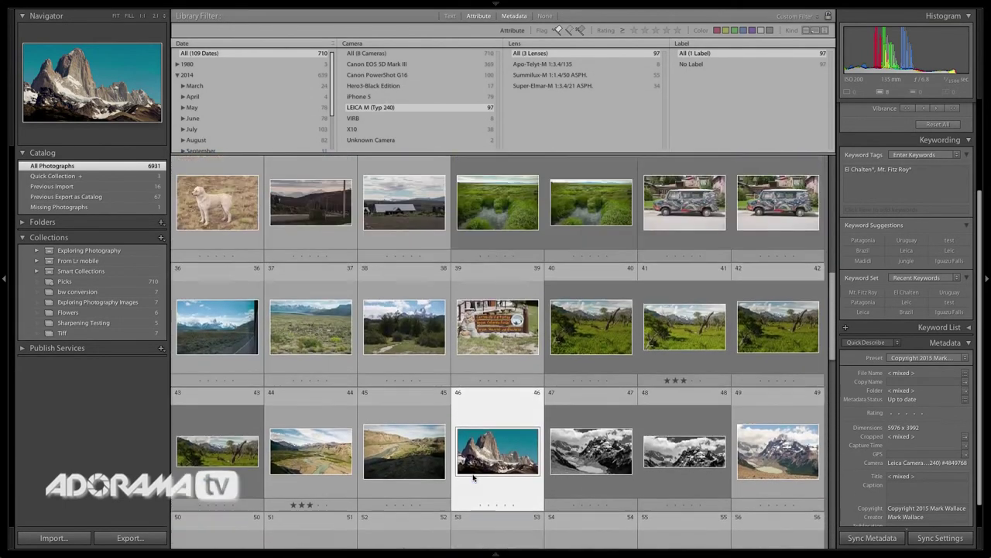
scroll(473, 477, "up", 5)
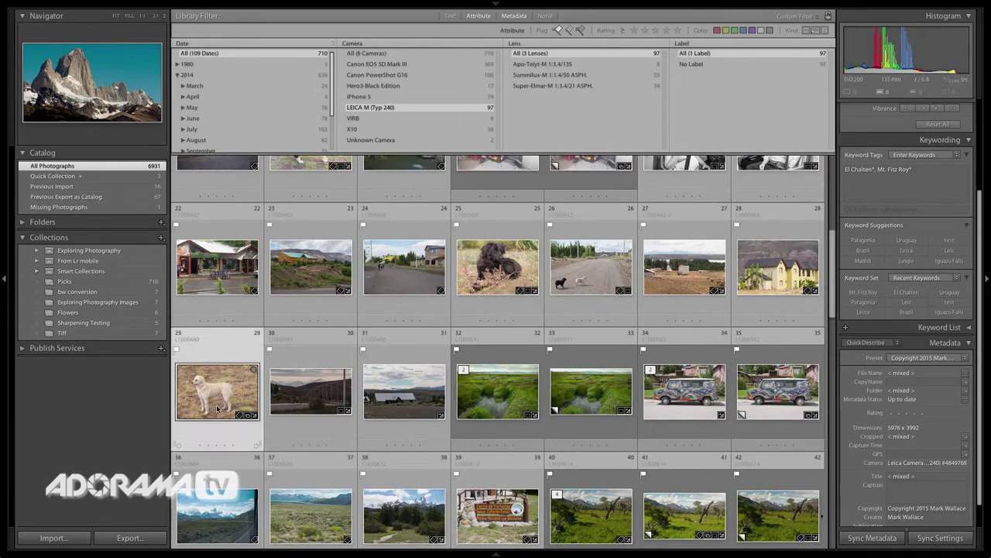
scroll(218, 408, "up", 3)
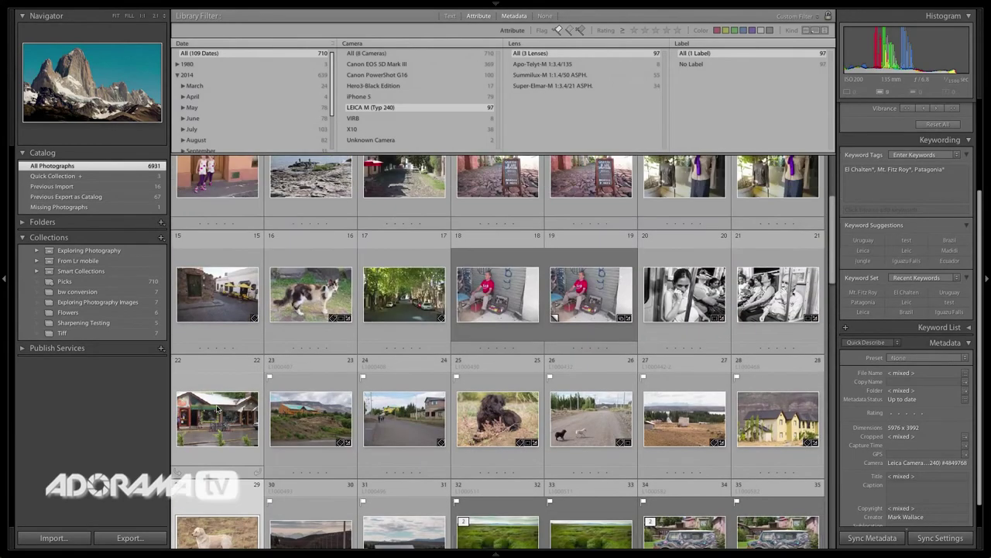
- Add photo 18, then create collection 'Default Testing' including the selected photos
left_click(453, 263)
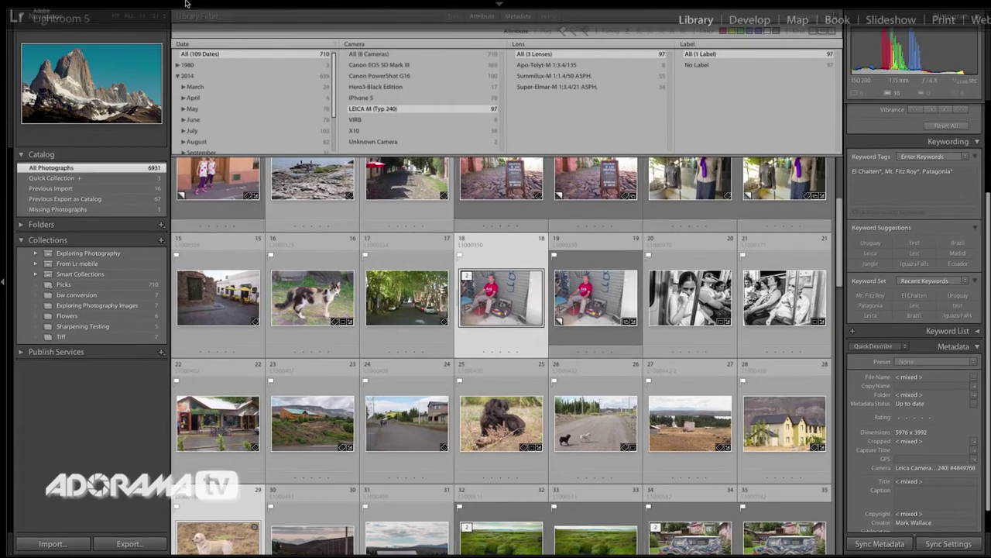
mouse_move(186, 4)
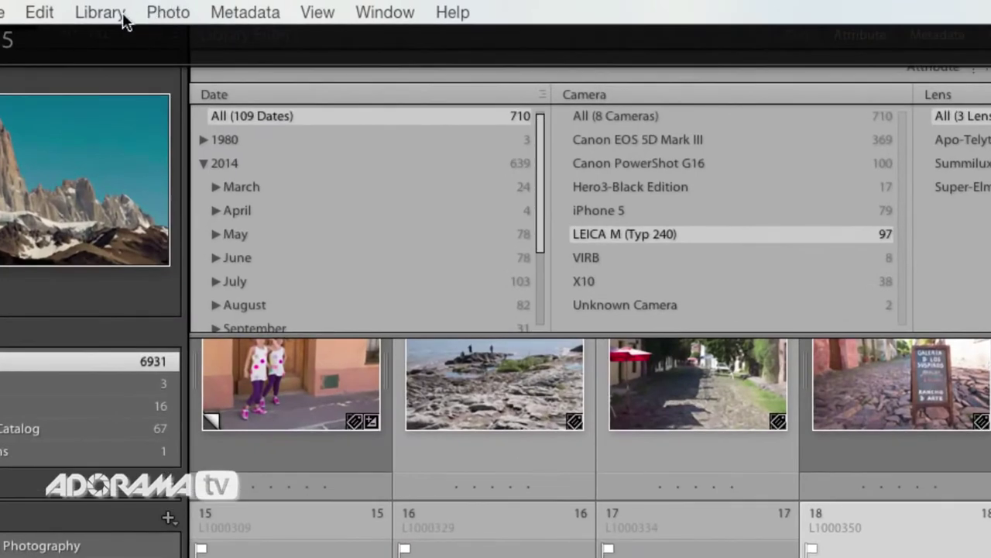
left_click(101, 12)
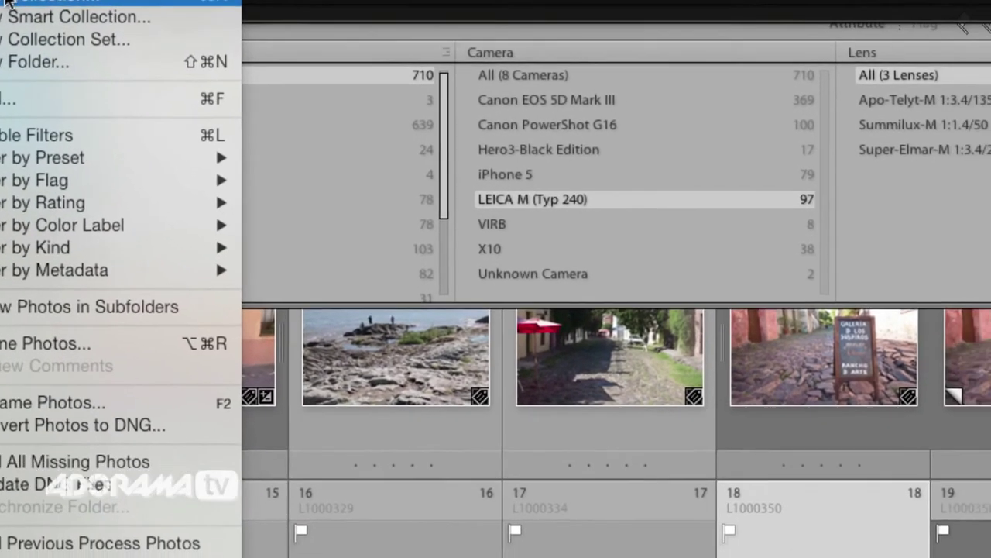
left_click(124, 37)
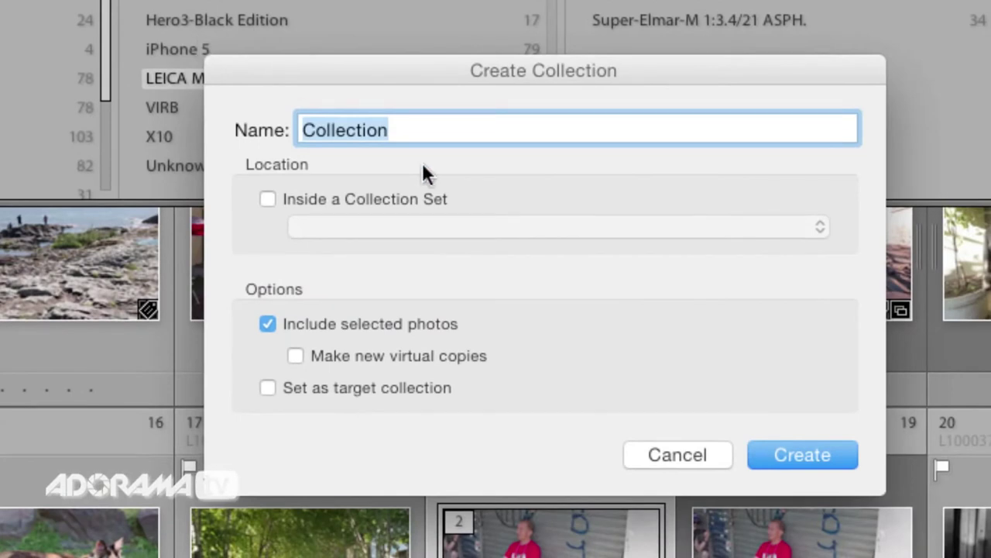
type("S")
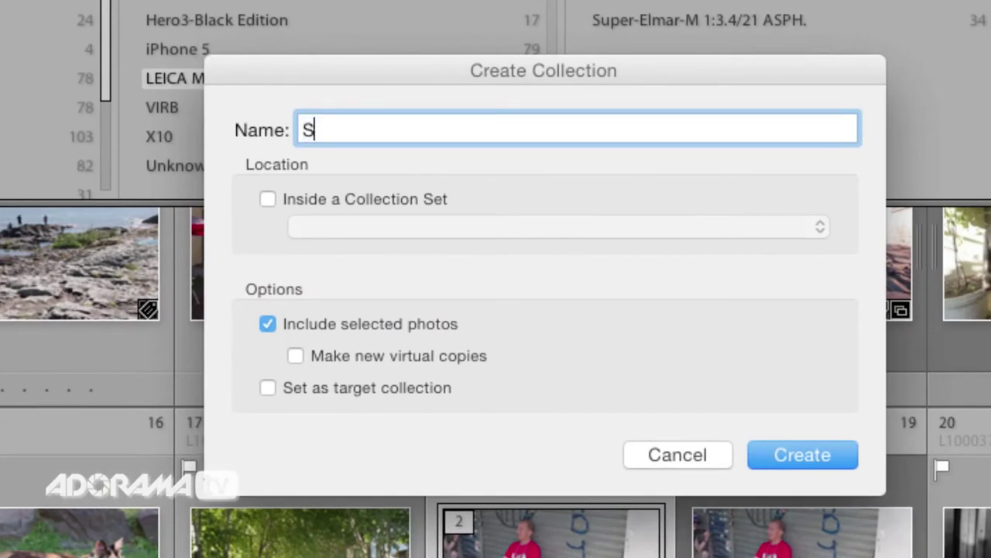
key("BackSpace")
type("Default T")
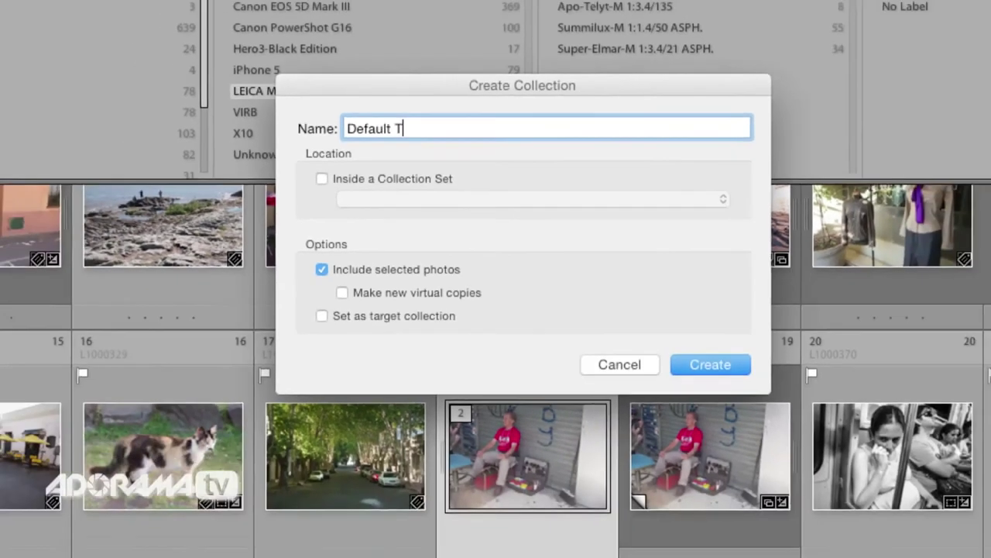
type("esting")
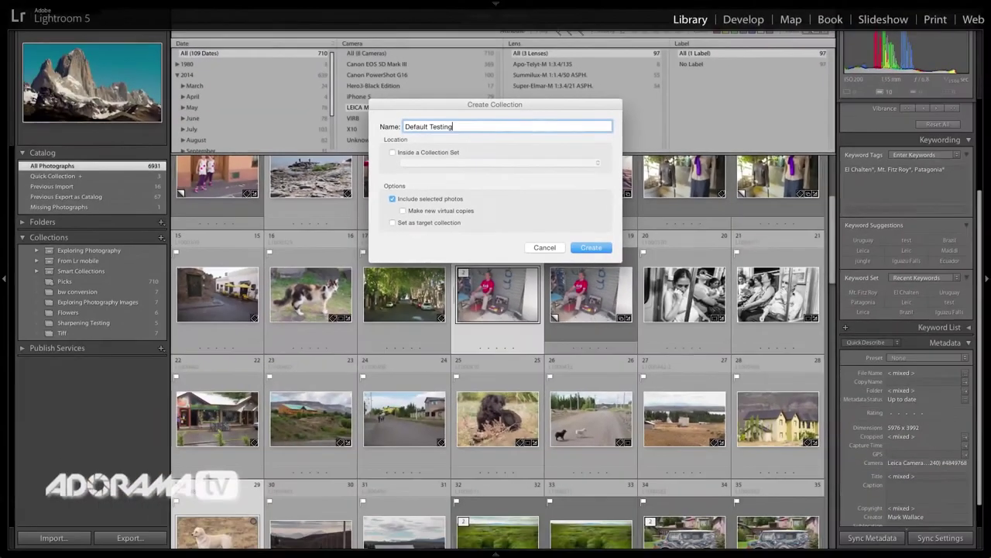
key("Return")
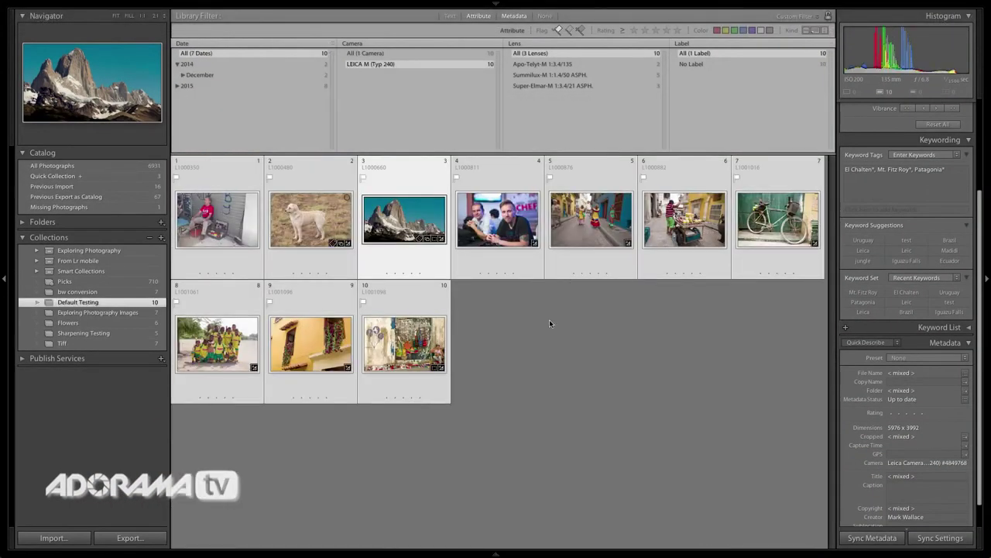
- Clear the metadata filter and set the man-in-red photo's Sharpening Amount to 100
left_click(544, 16)
left_click(542, 214)
double_click(232, 92)
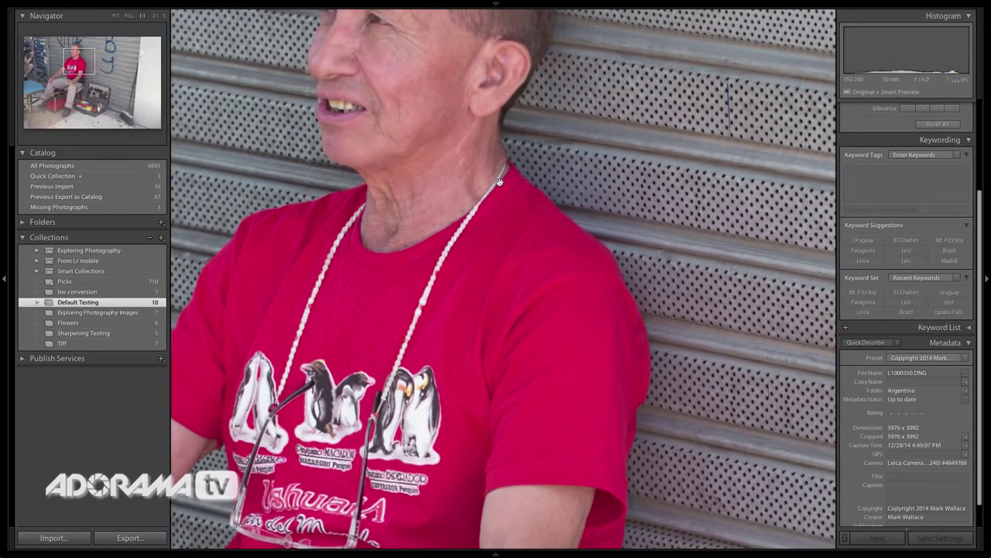
left_click_drag(232, 91, 292, 254)
key("d")
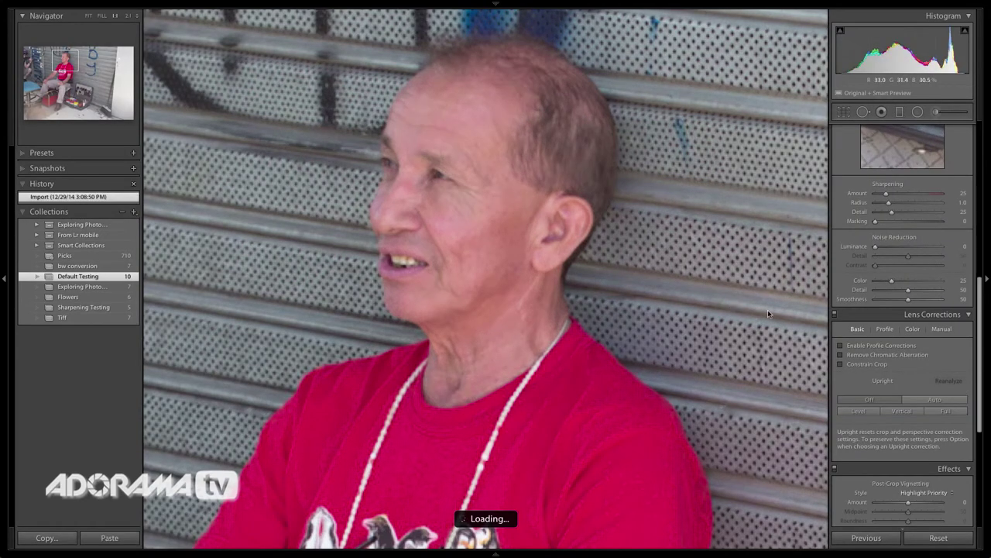
right_click(900, 314)
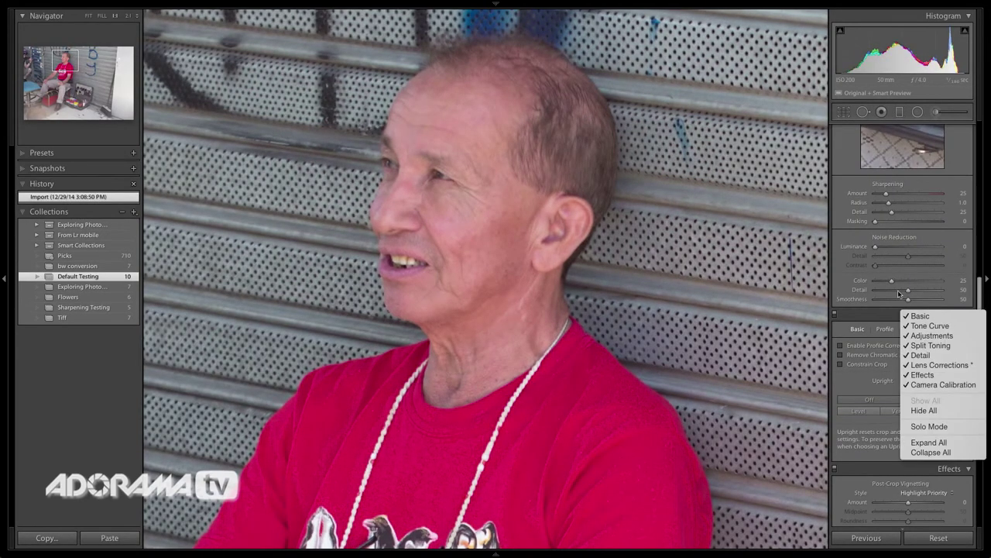
left_click(921, 193)
left_click(921, 193)
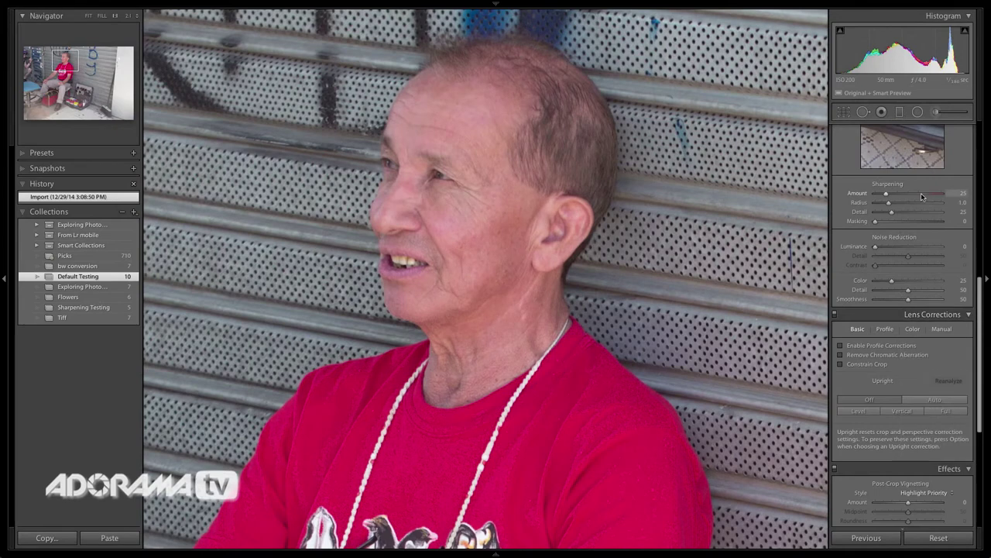
left_click_drag(922, 195, 919, 195)
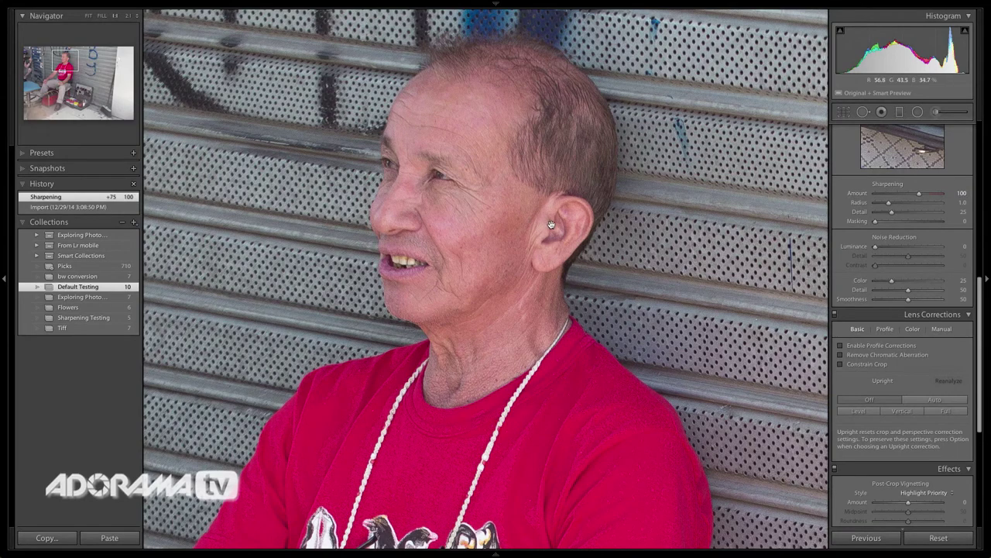
- Set the dog photo's Sharpening Amount to 98 and return to the grid
key("Right")
left_click_drag(290, 247, 697, 80)
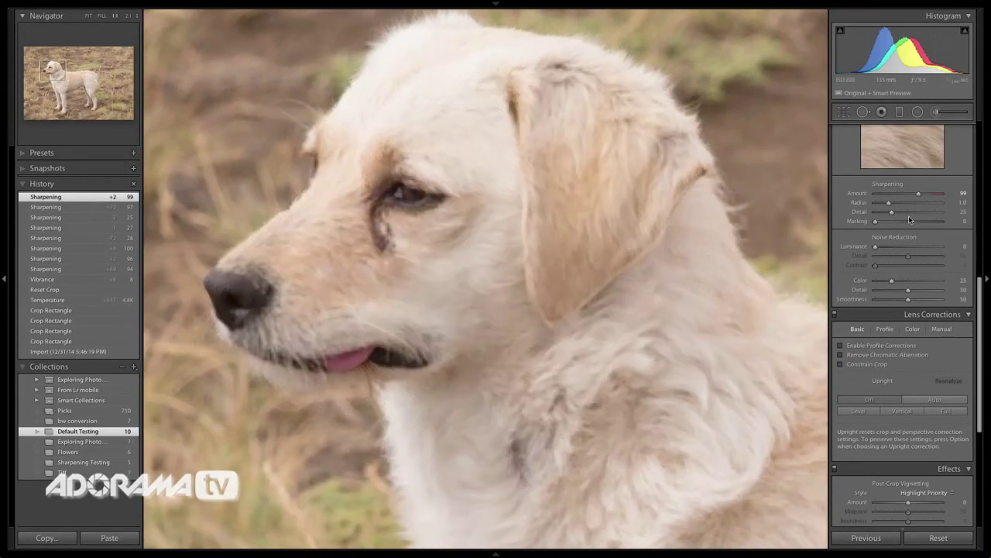
left_click(919, 194)
left_click_drag(920, 194, 918, 194)
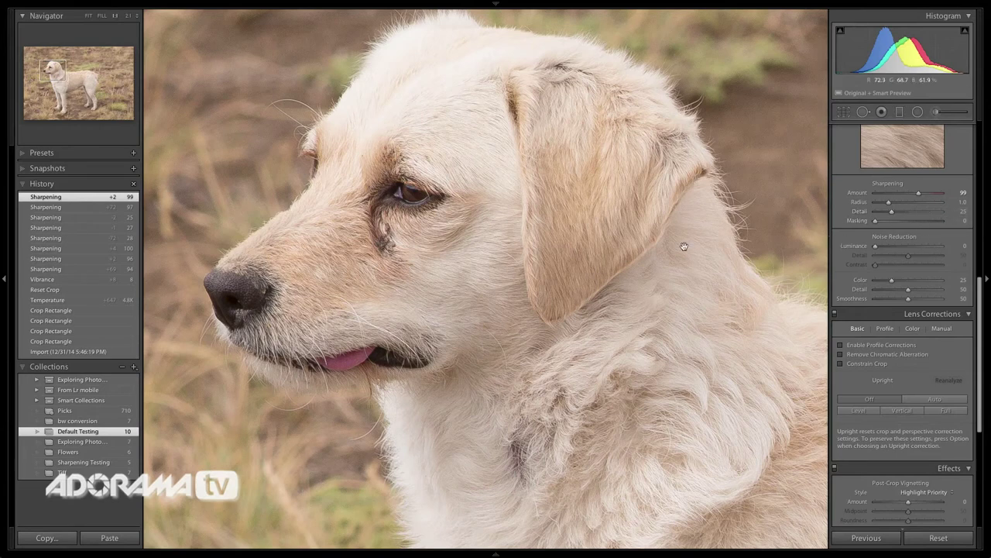
key("g")
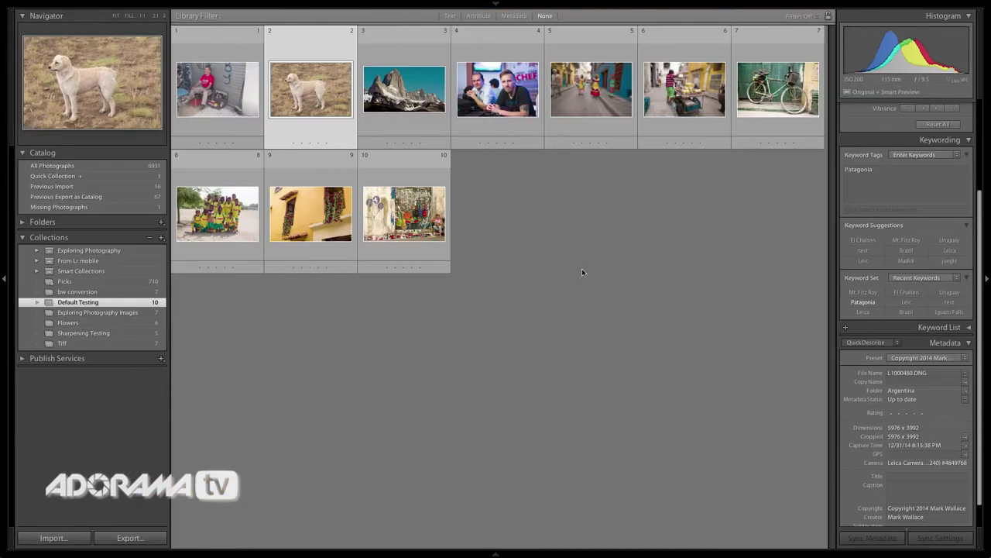
- Open the fruit cart photo in Develop, fit it in view, and lower its Vibrance
scroll(872, 245, "up", 4)
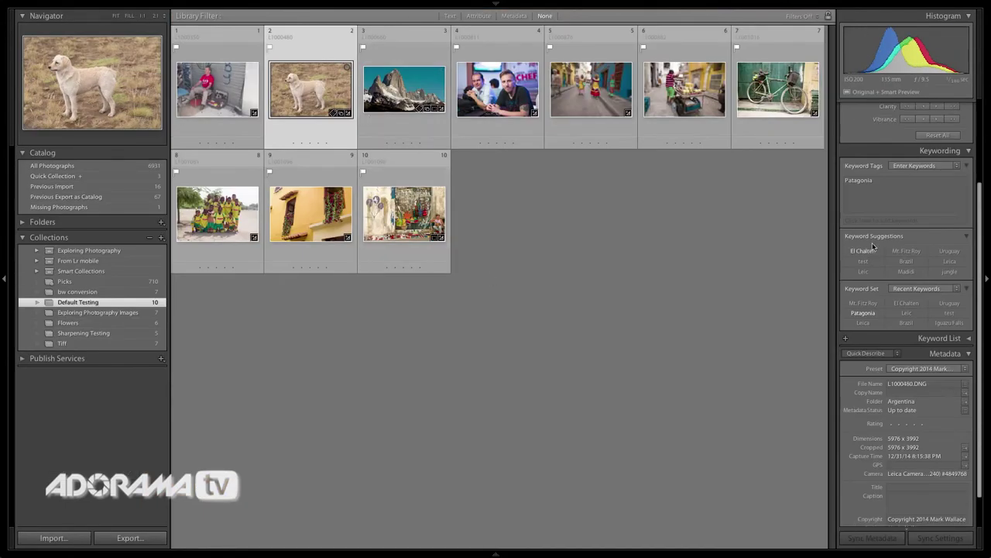
scroll(872, 243, "down", 1)
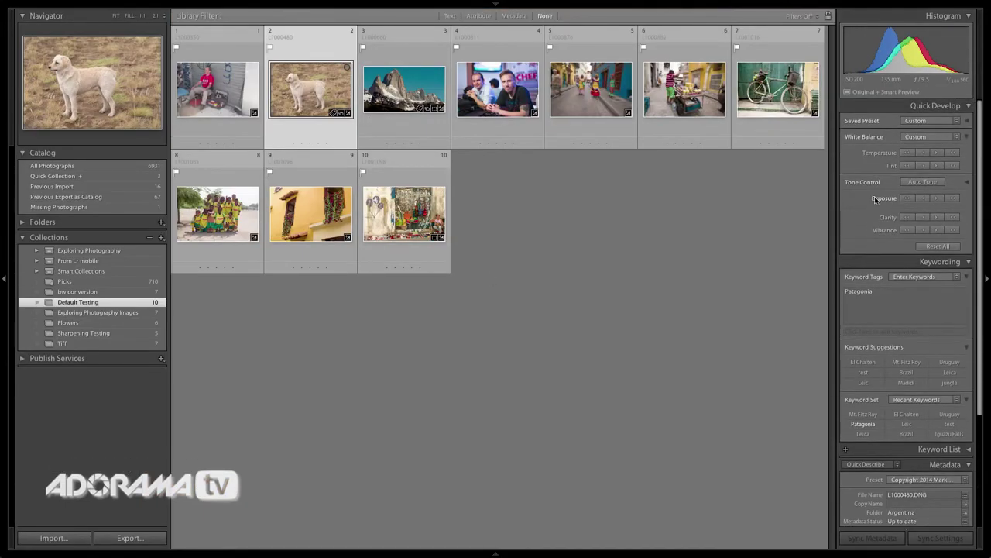
left_click(696, 138)
key("d")
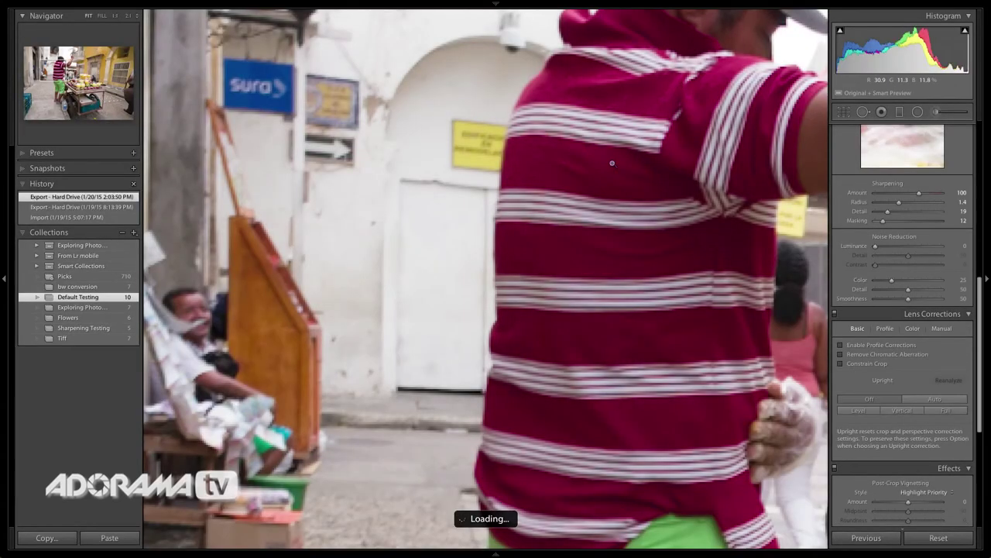
left_click(612, 163)
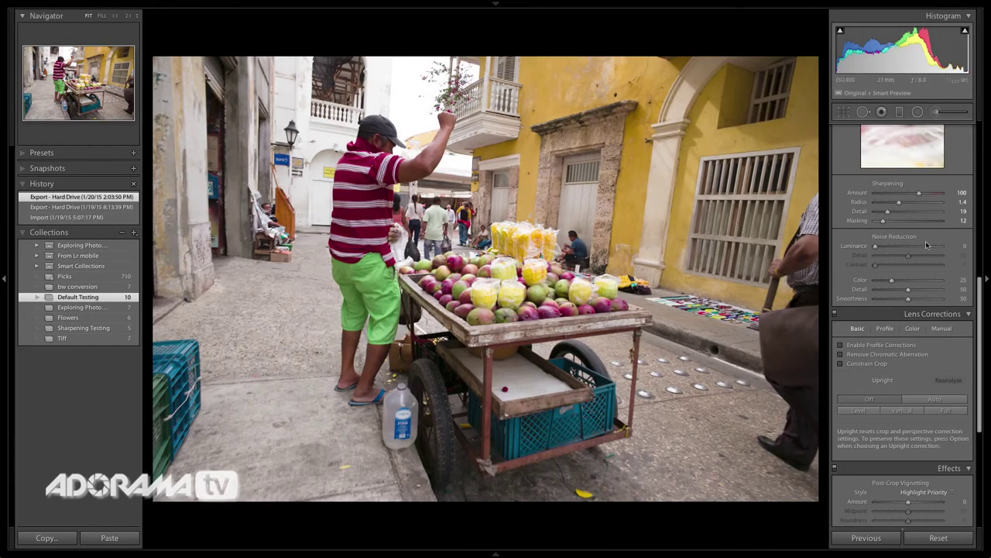
scroll(925, 246, "up", 2)
scroll(926, 246, "up", 5)
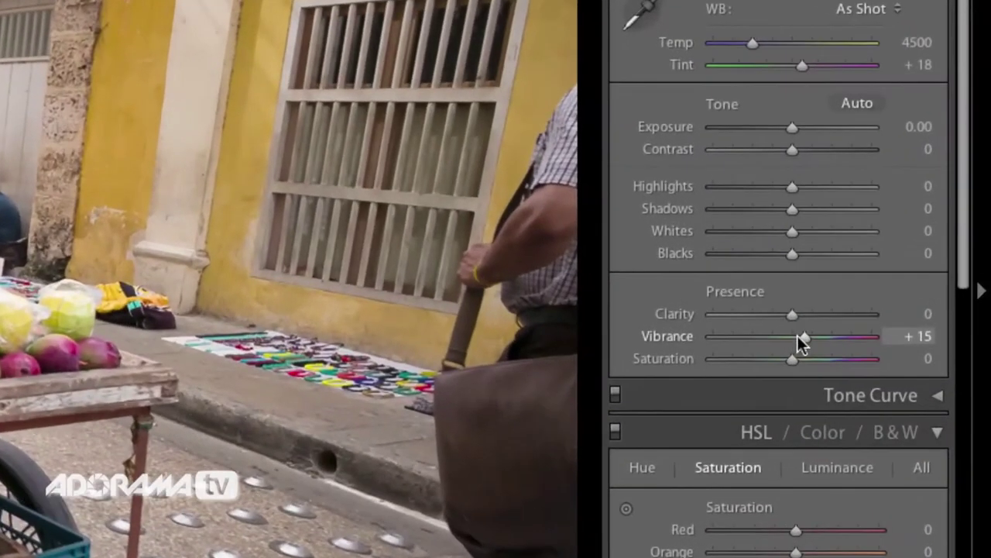
left_click_drag(849, 319, 798, 336)
left_click_drag(795, 339, 798, 339)
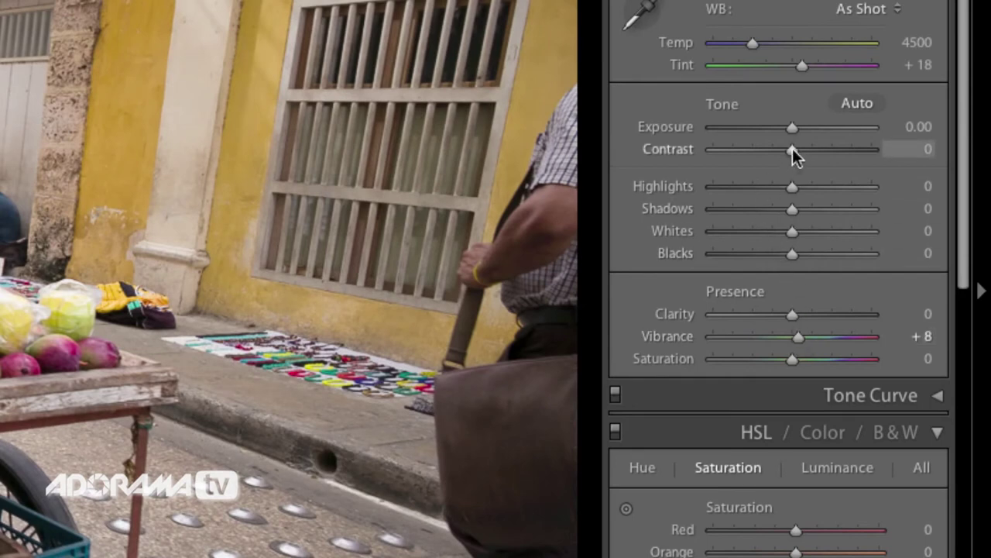
- Increase the cart photo's Contrast, then open the bags-wall photo in Develop
left_click_drag(792, 148, 809, 153)
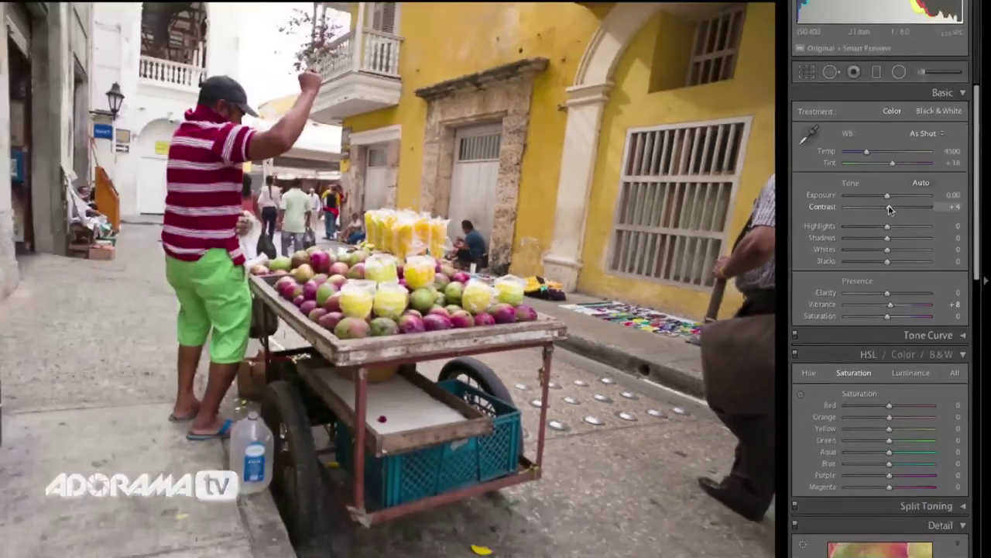
key("g")
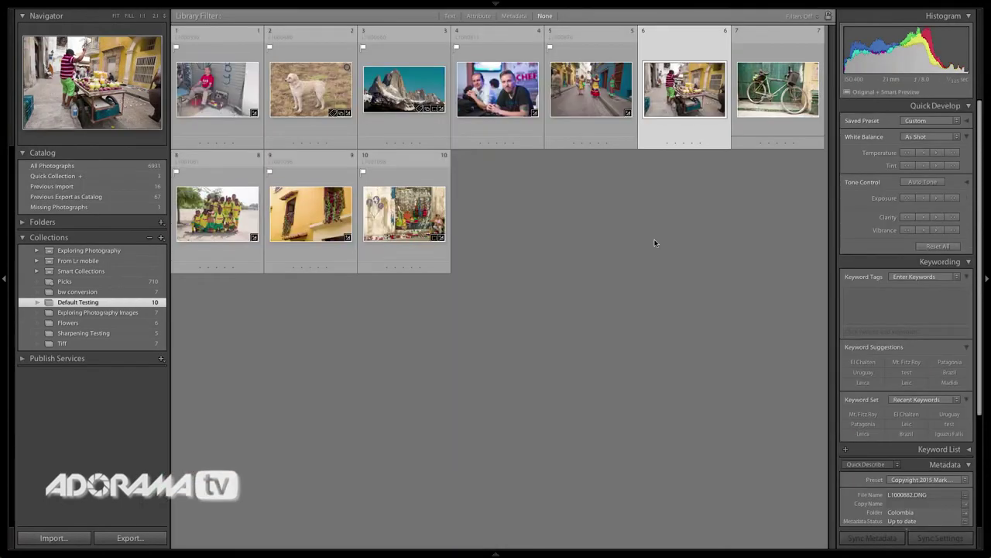
double_click(427, 226)
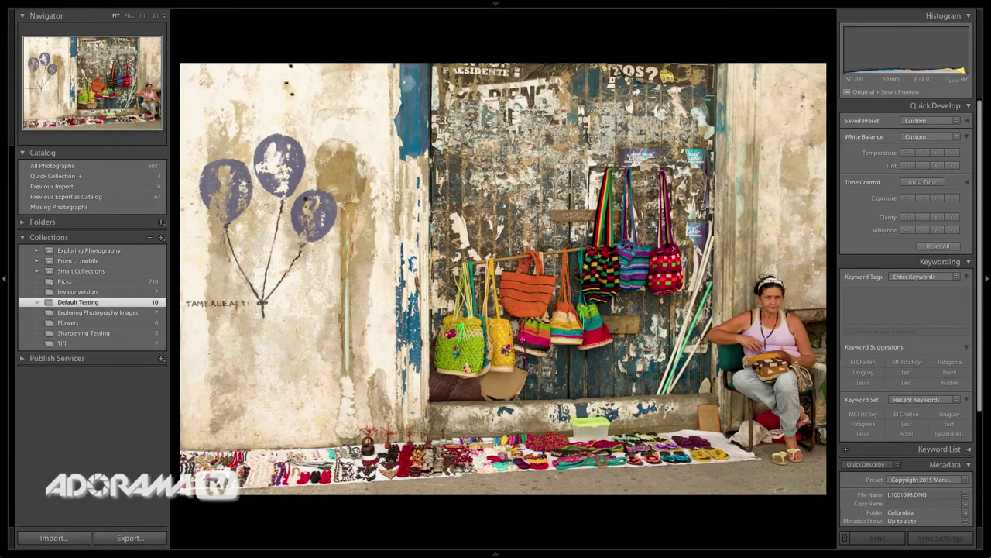
key("d")
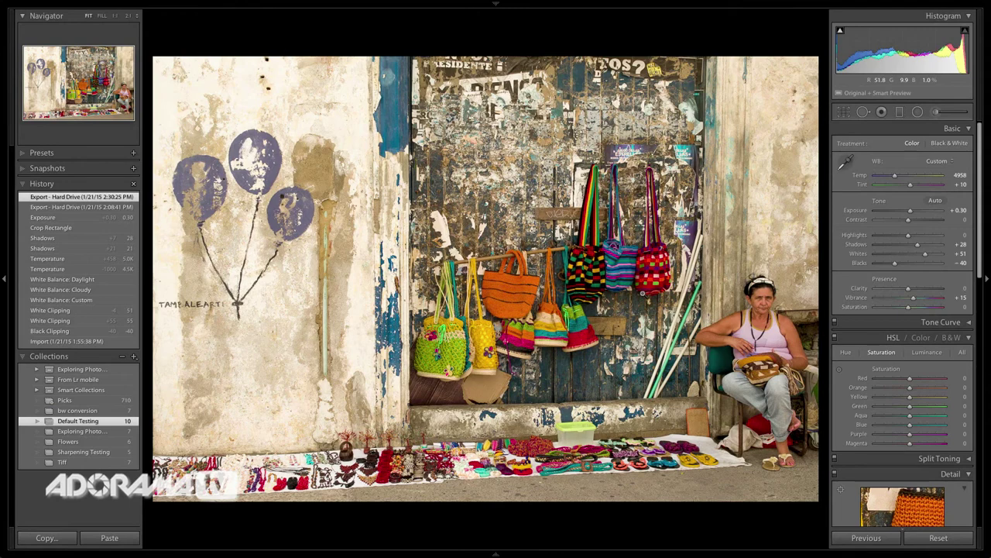
- Open the painted van photo from Sharpening Testing in Develop and review its Basic, Detail and Lens Corrections panels
key("g")
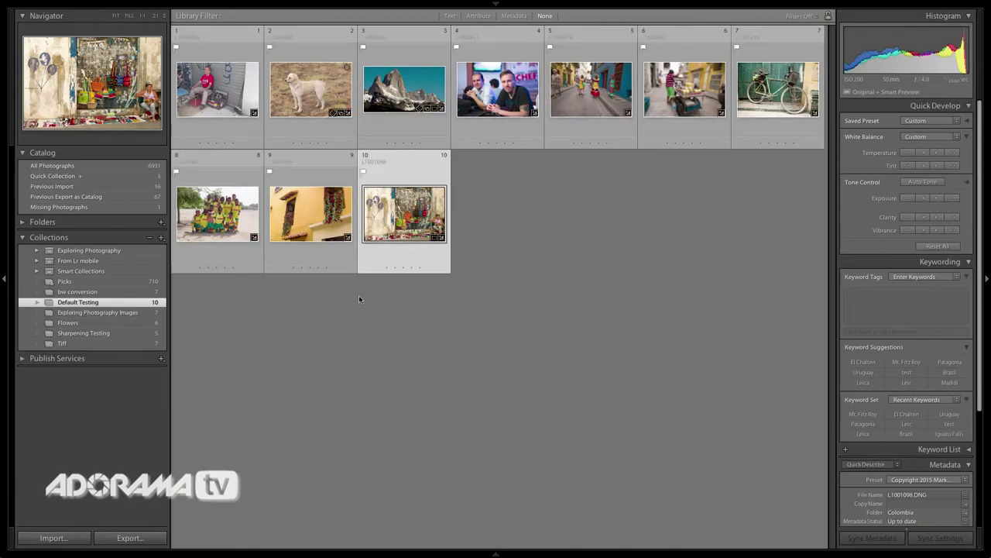
left_click(92, 334)
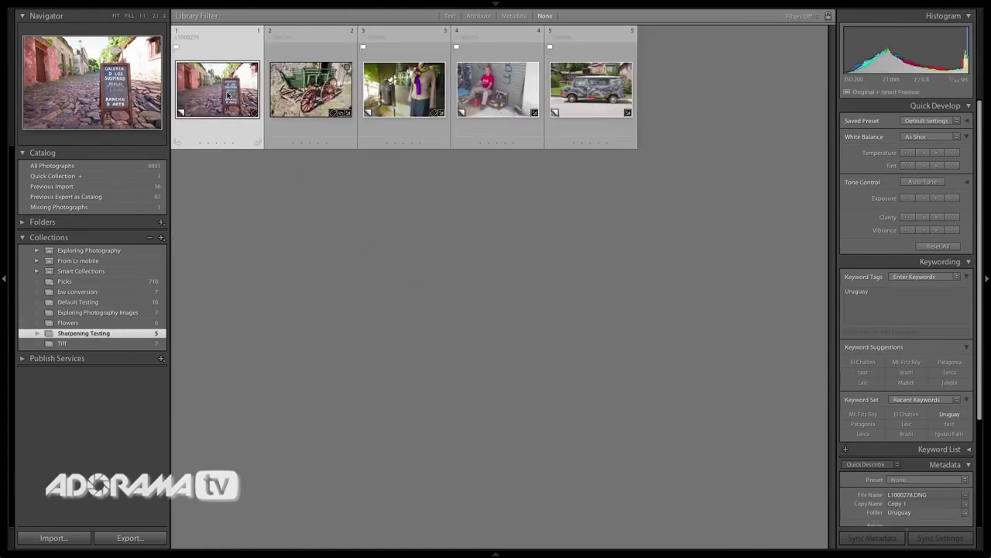
double_click(591, 89)
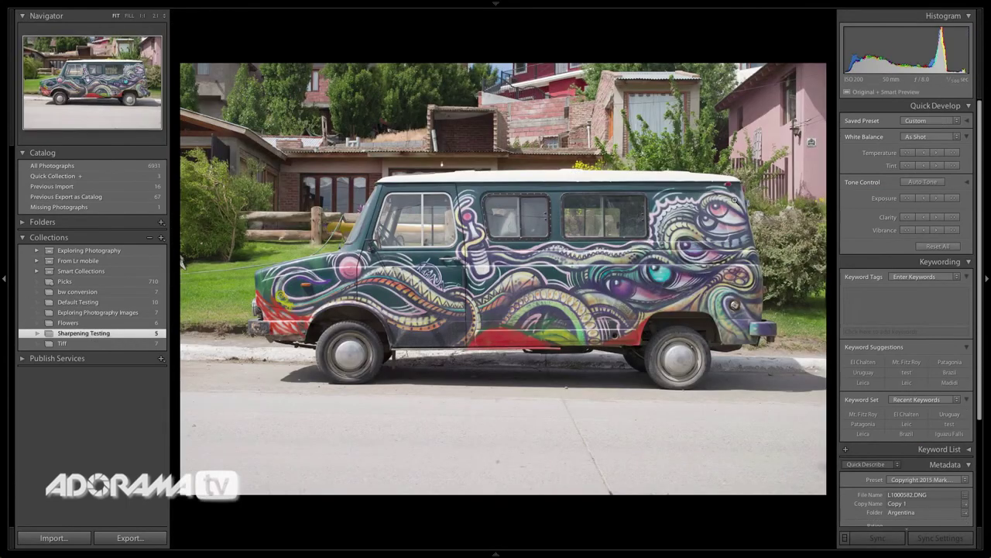
key("d")
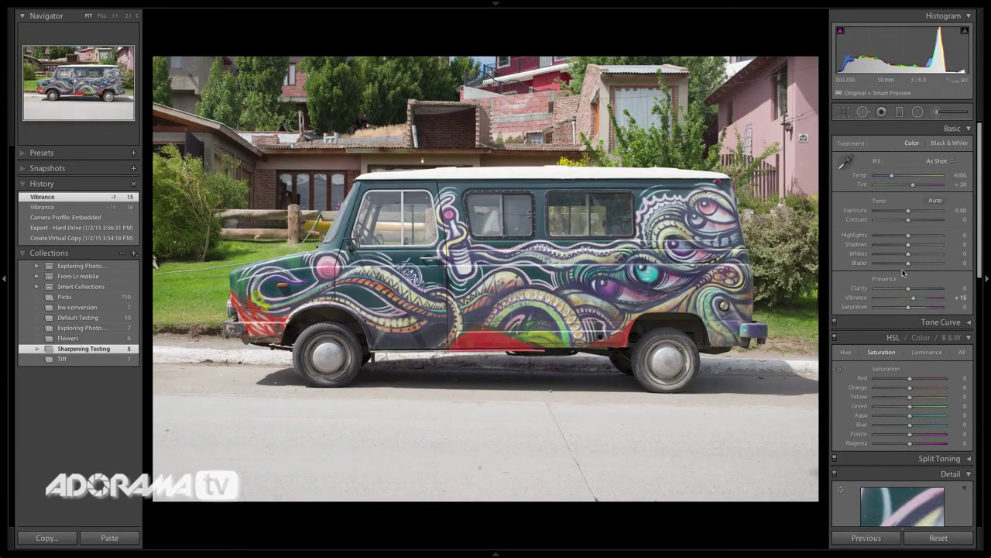
scroll(892, 300, "down", 5)
scroll(892, 300, "down", 1)
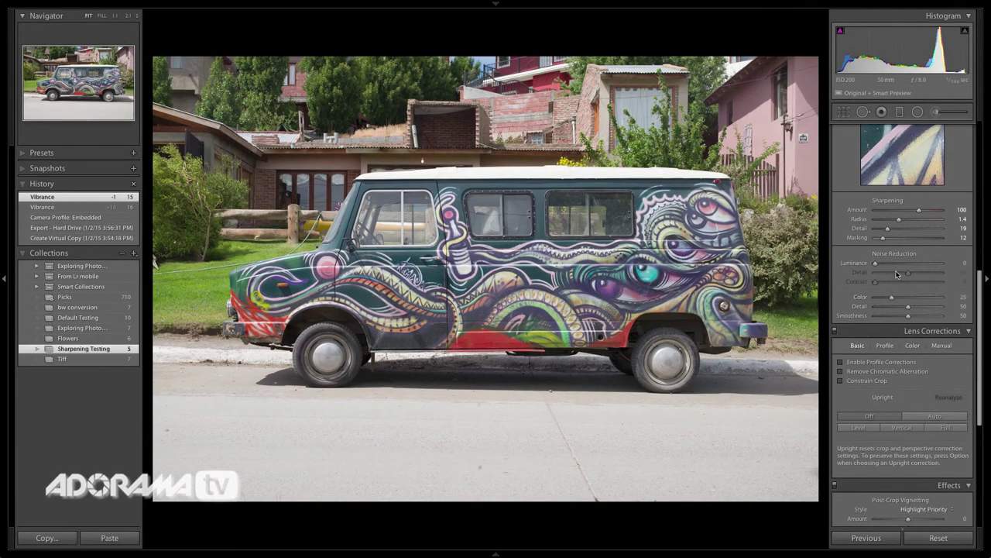
scroll(917, 218, "up", 6)
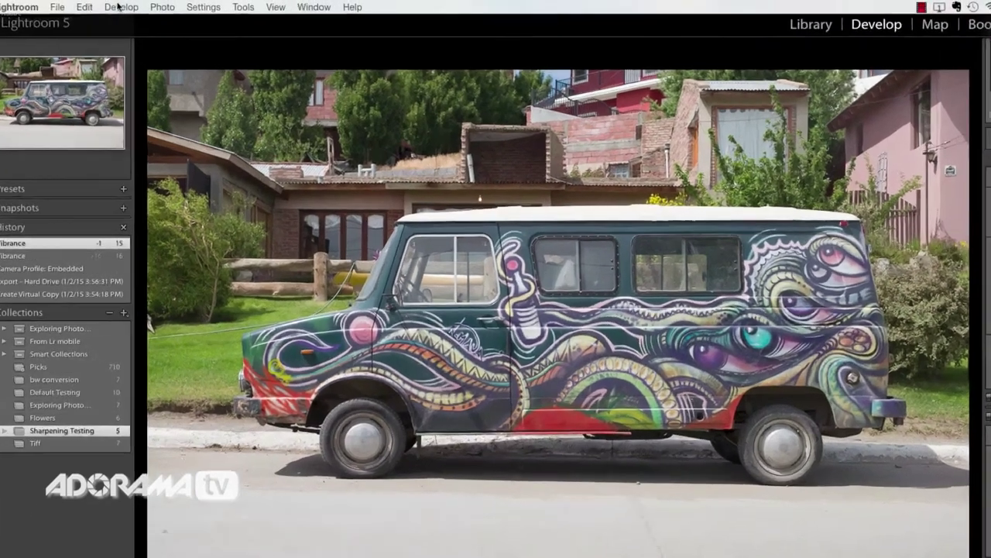
- Update the Leica M (Typ 240) default Develop settings to the van photo's current settings
left_click(131, 6)
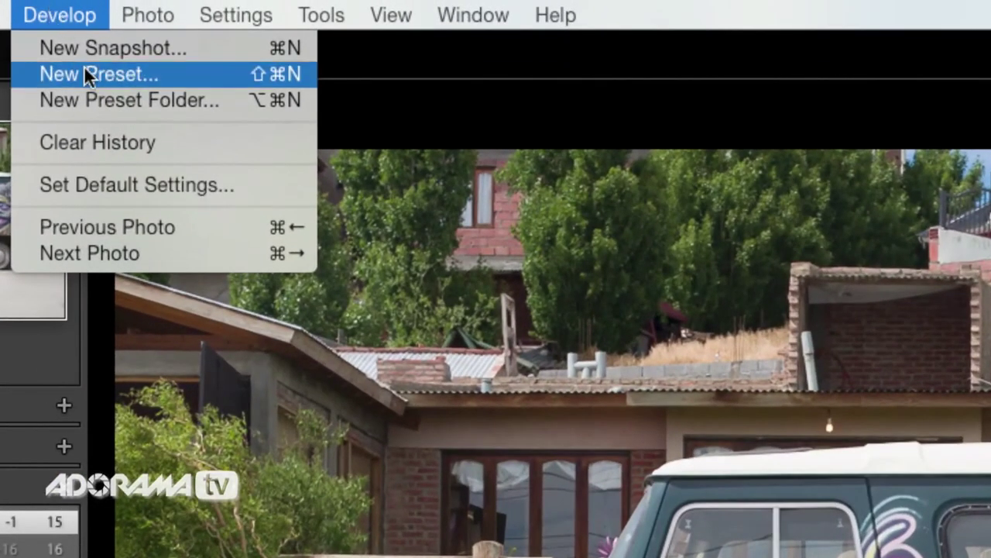
left_click(202, 188)
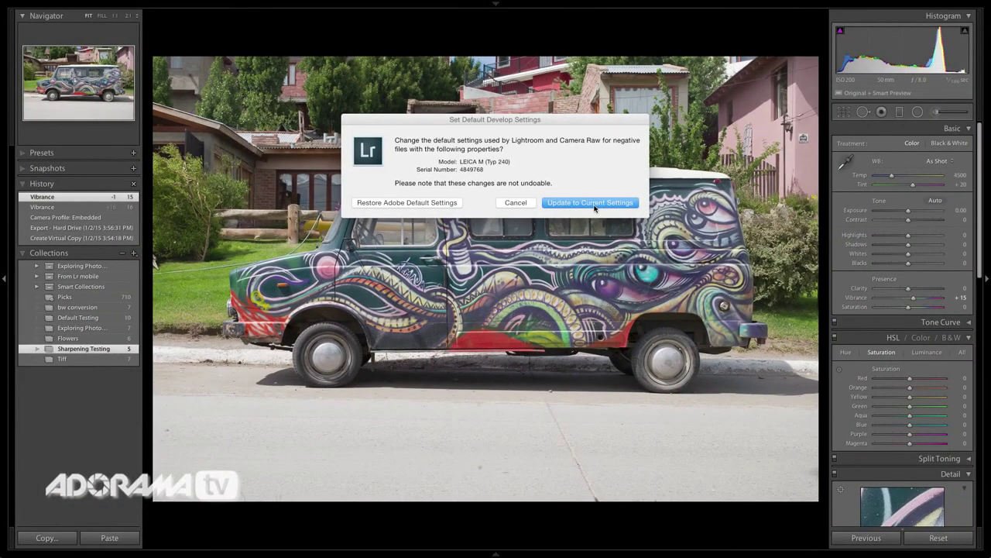
left_click(591, 202)
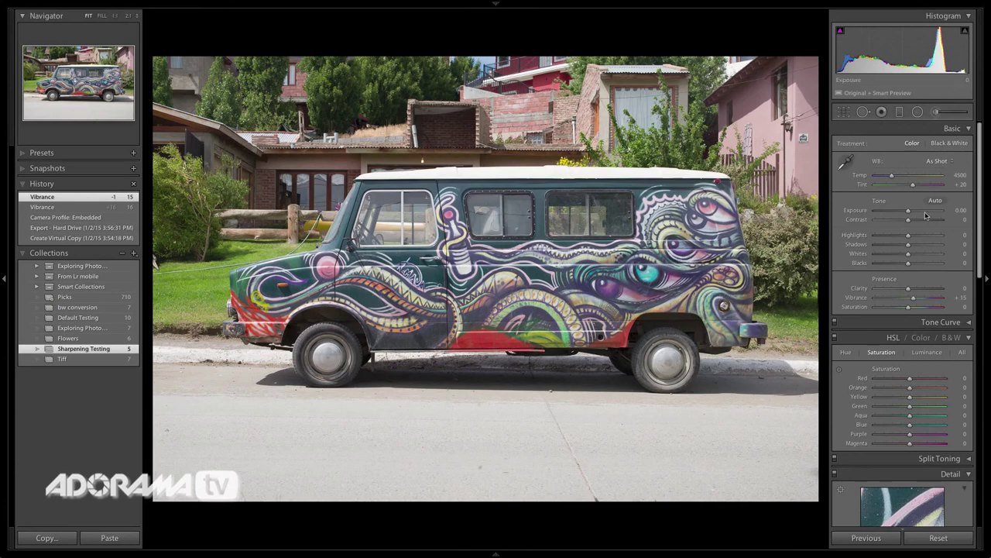
scroll(931, 275, "down", 6)
scroll(931, 275, "up", 7)
key("g")
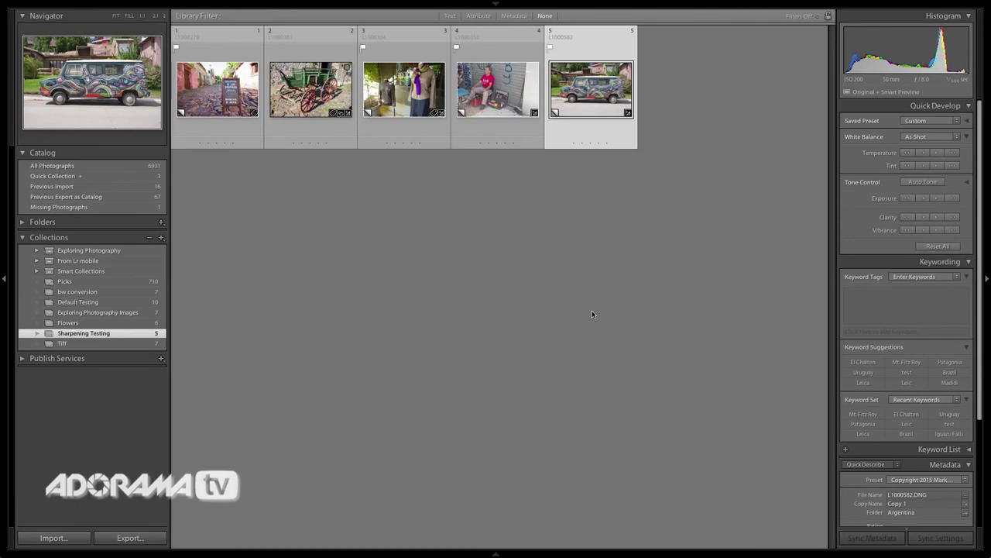
- Open the green wagon photo in Develop with a side-by-side Before/After view
double_click(325, 107)
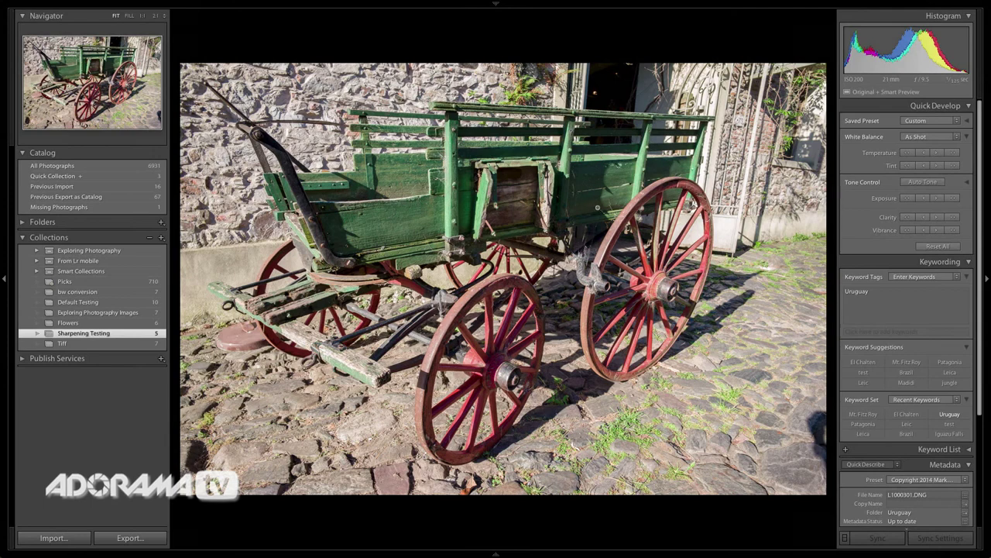
key("d")
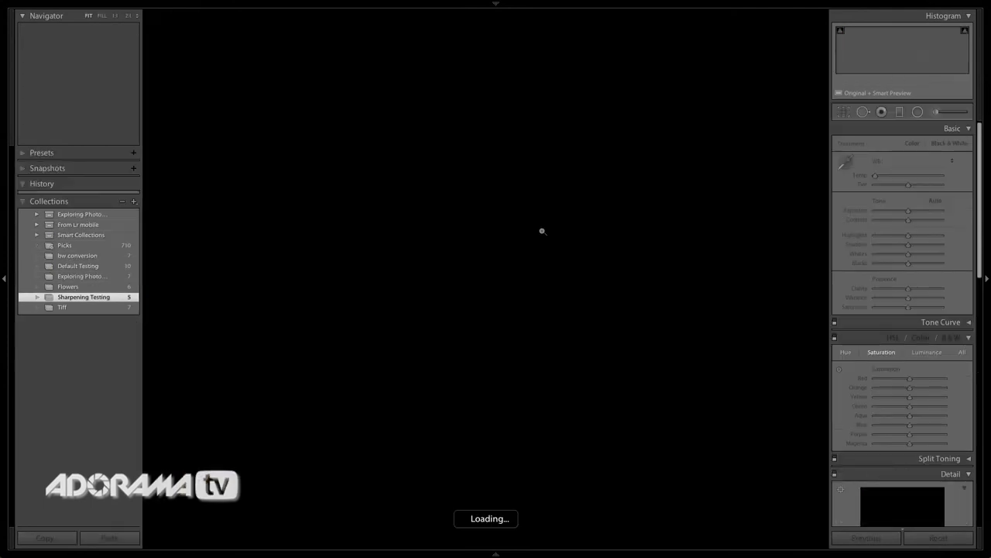
key("y")
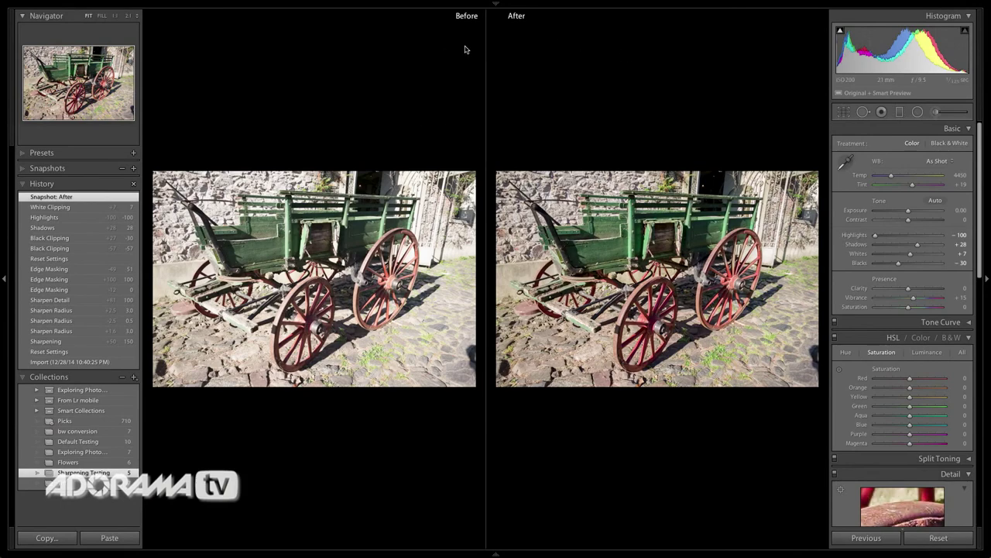
- Zoom to 1:1 and pan the enlarged comparison onto the red wheel's rim and hub
left_click(649, 288)
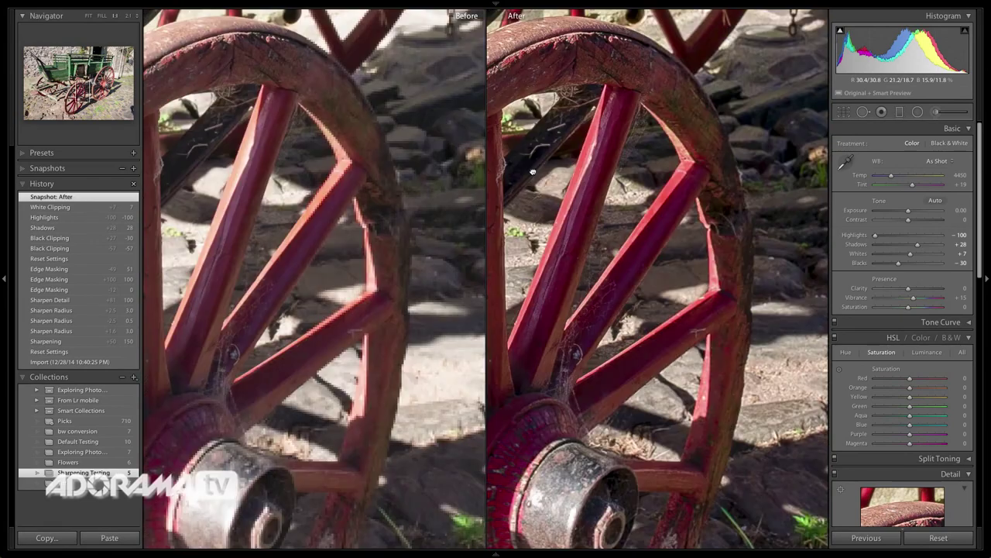
left_click_drag(533, 171, 450, 323)
key("Tab")
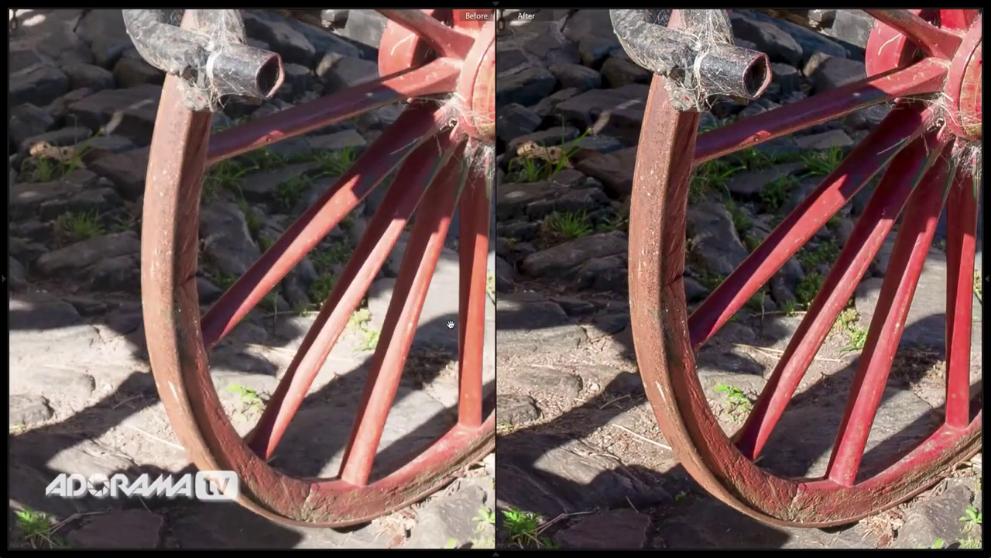
left_click_drag(818, 222, 604, 373)
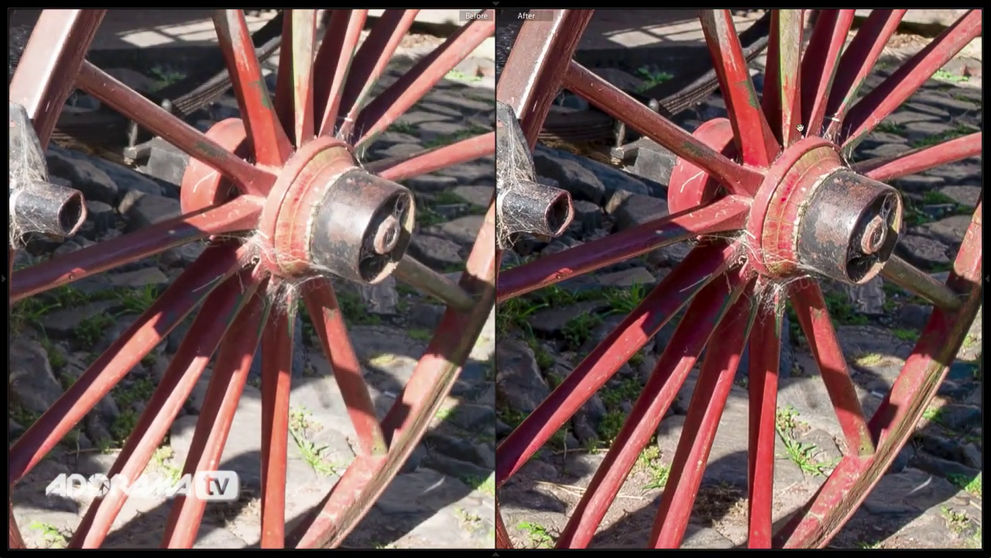